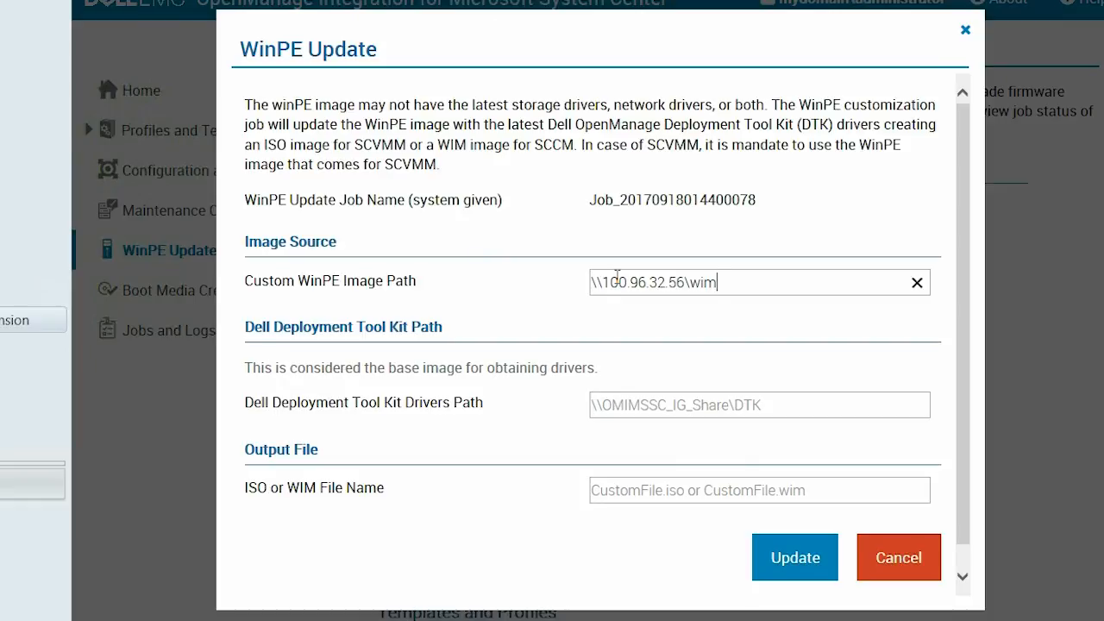
Set the custom WinPE image path to \\100.96.32.56\wim\boot.wim and copy the shared folder path \\100.96.32.56\dtk into the Deployment Tool Kit drivers path
type(".wim")
left_click(612, 411)
key("alt+Tab")
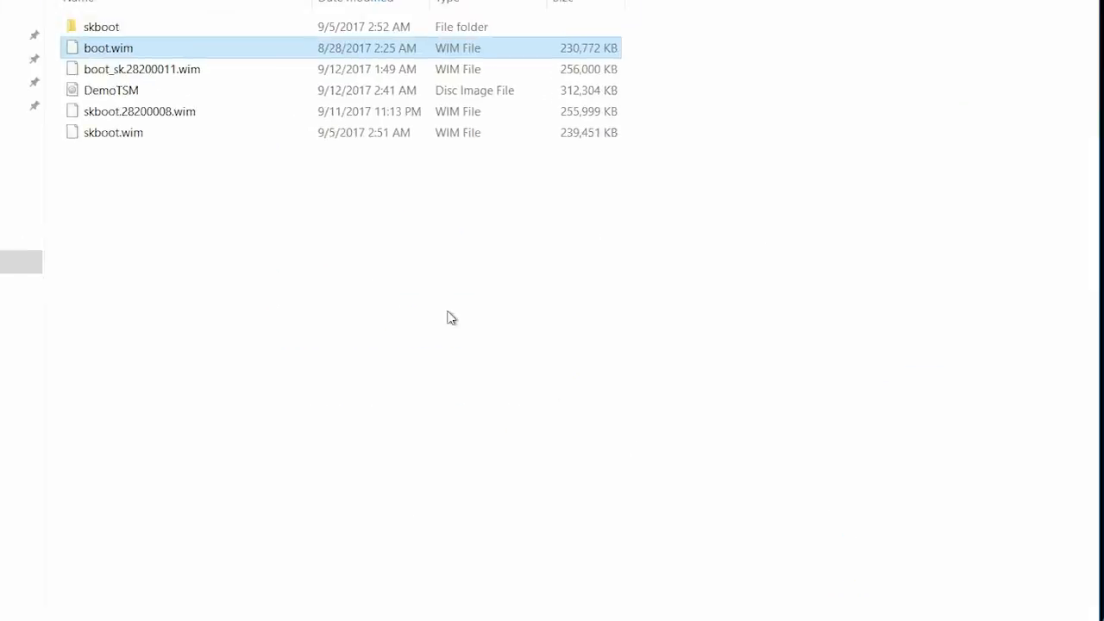
left_click(217, 63)
double_click(661, 113)
left_click(103, 63)
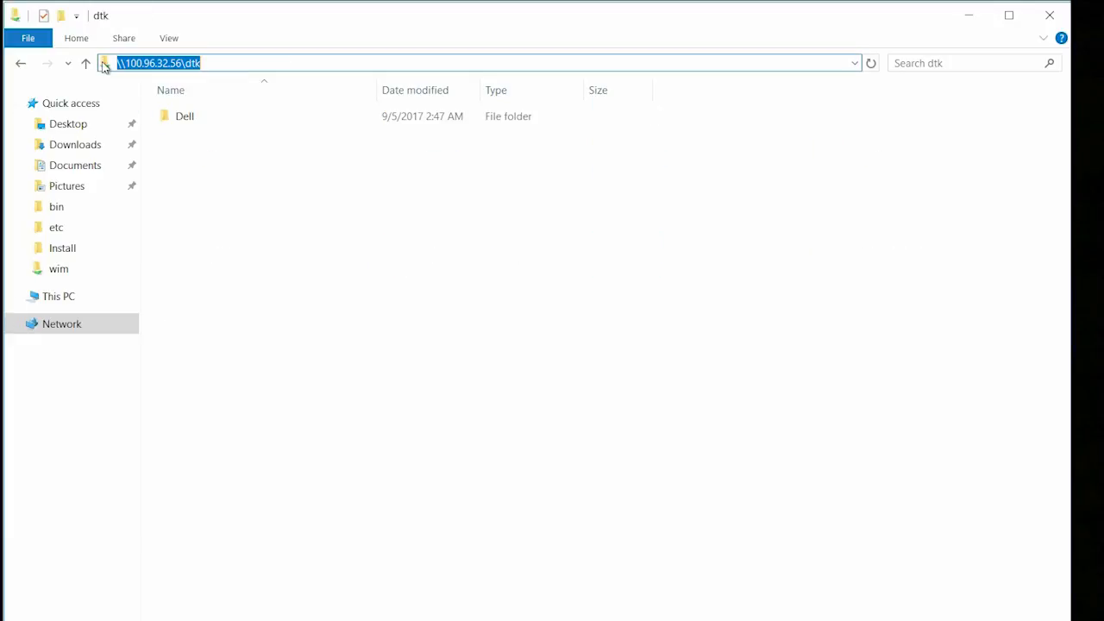
key("ctrl+c")
key("alt+Tab")
key("ctrl+v")
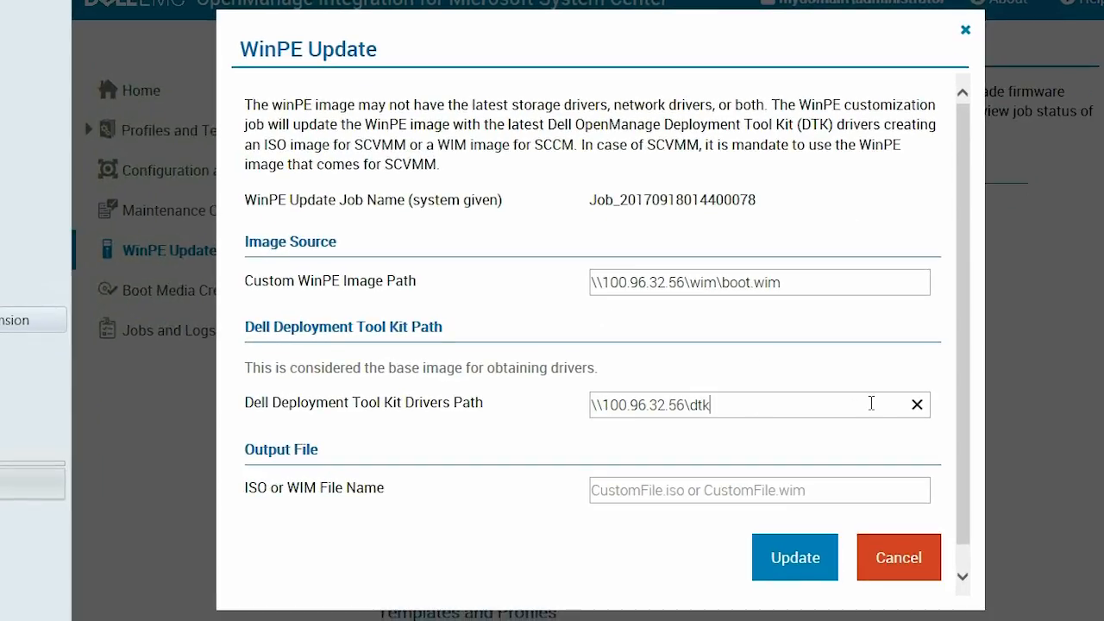
Name the output file boot_sk.wim, start the WinPE update and view its job in the job list
left_click_drag(957, 458, 958, 487)
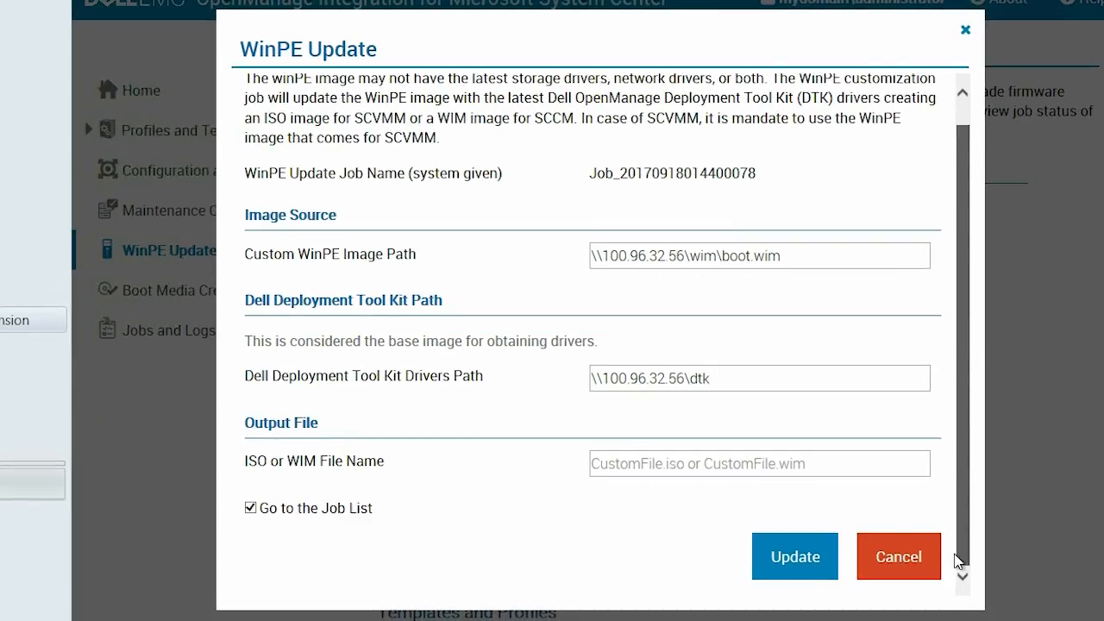
left_click(713, 461)
type("boot")
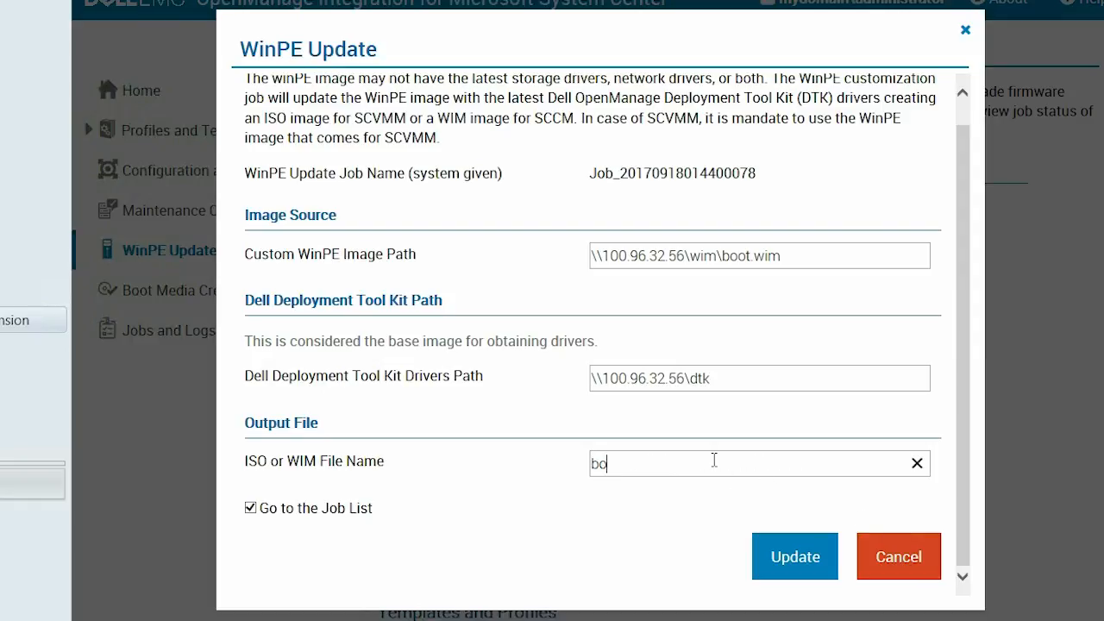
type("_sk.wim")
left_click(814, 569)
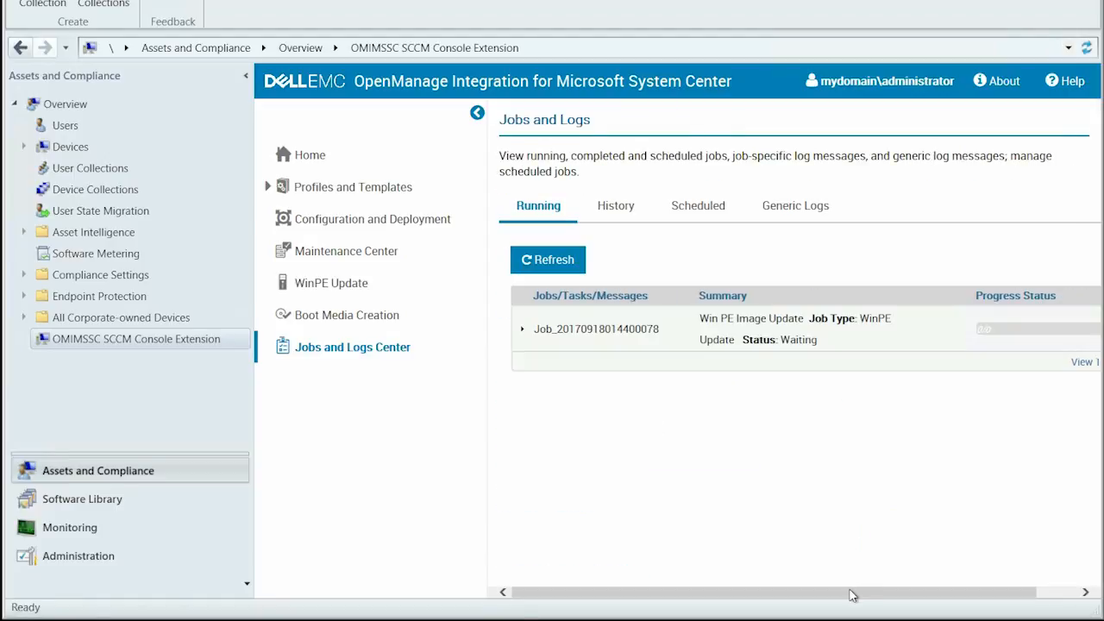
left_click_drag(865, 594, 752, 593)
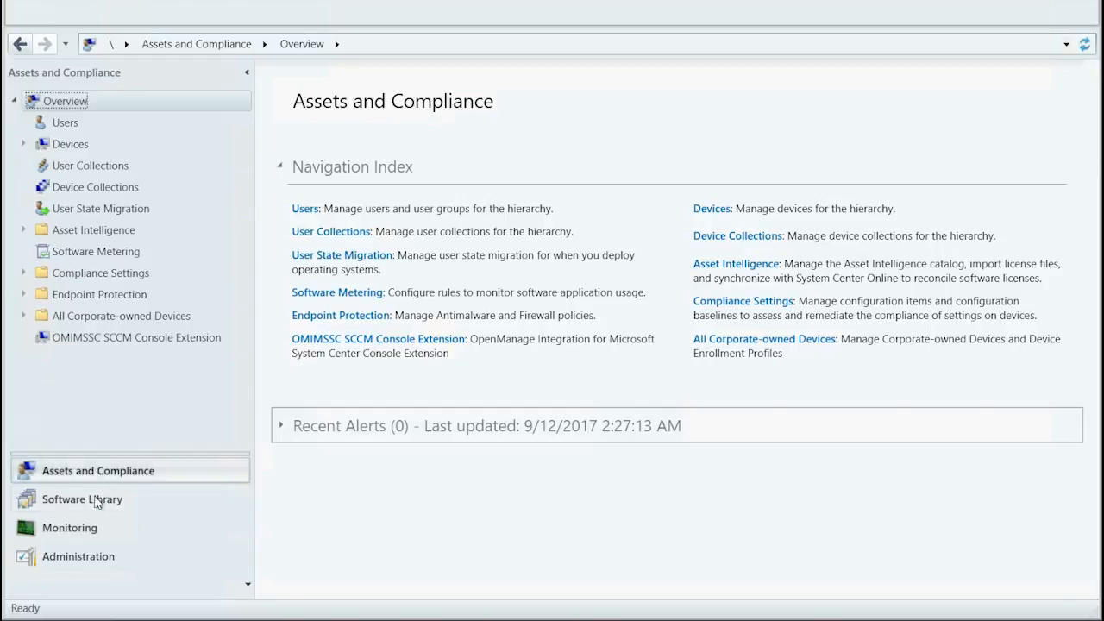
Start creating an OMIMSSC server deployment template from Task Sequences under Operating Systems in the Software Library
left_click(98, 504)
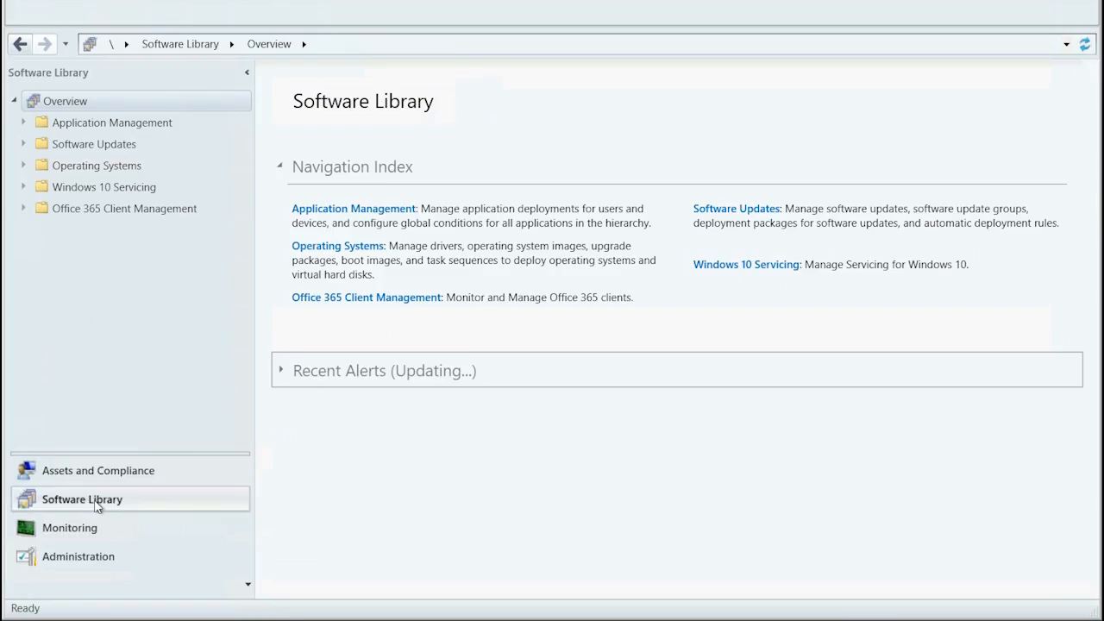
left_click(24, 167)
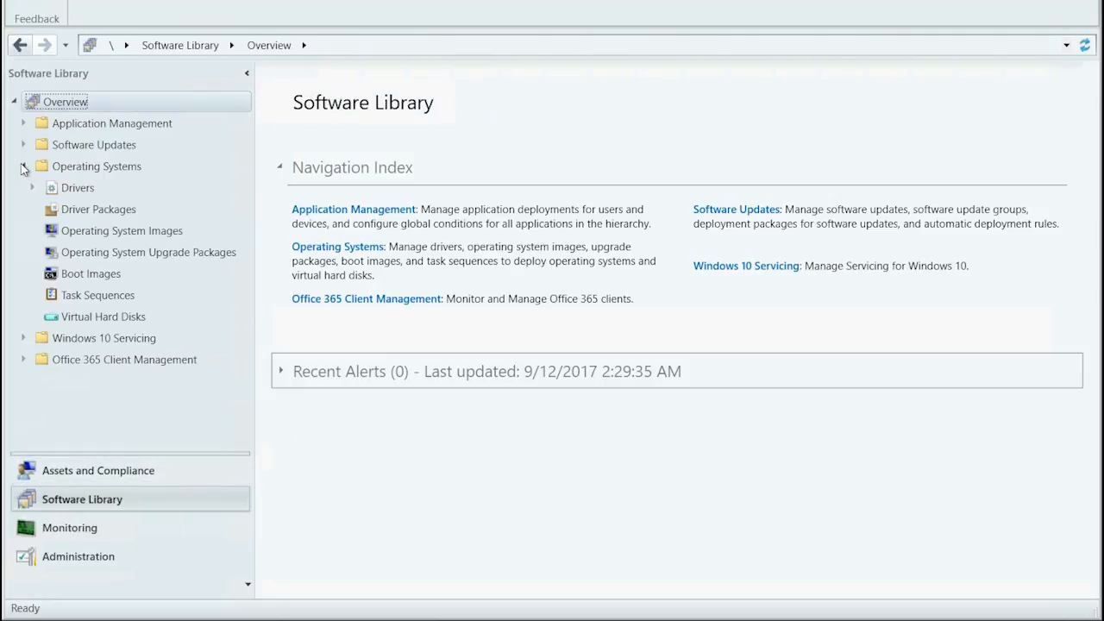
right_click(92, 298)
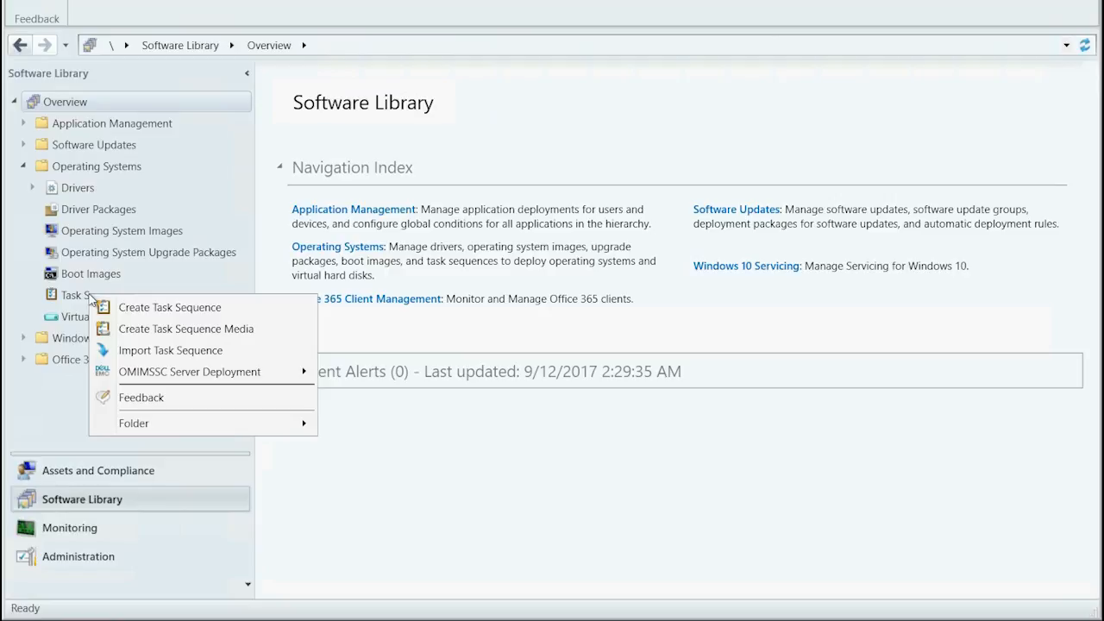
mouse_move(211, 374)
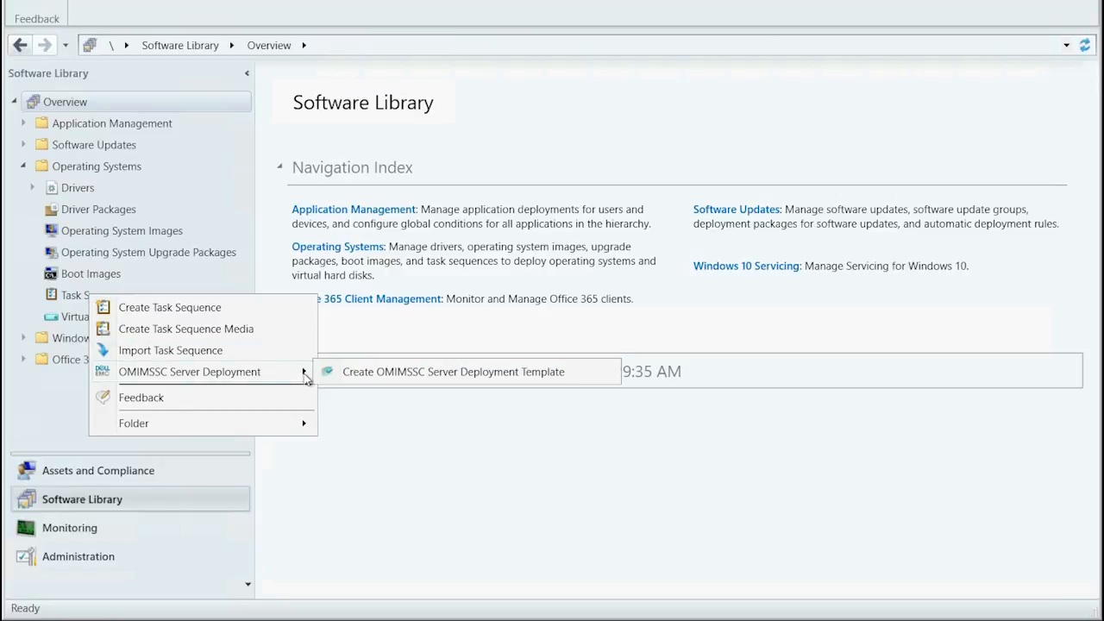
left_click(364, 373)
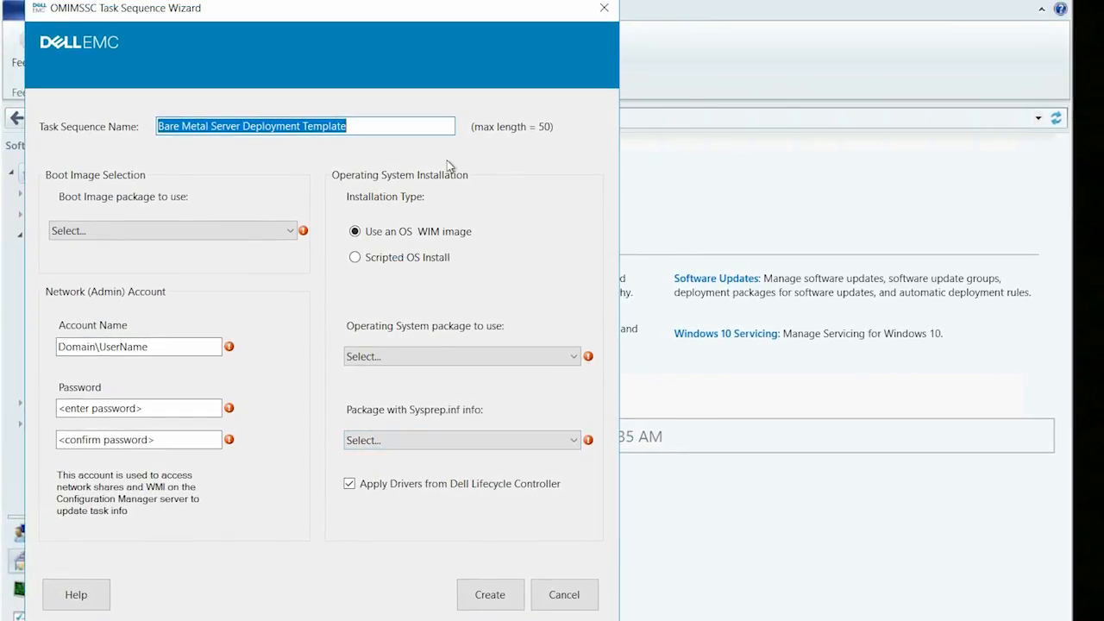
Name the task sequence Demo TaskSeq and choose boot_sk as its boot image package
type("Demo TaskSeq")
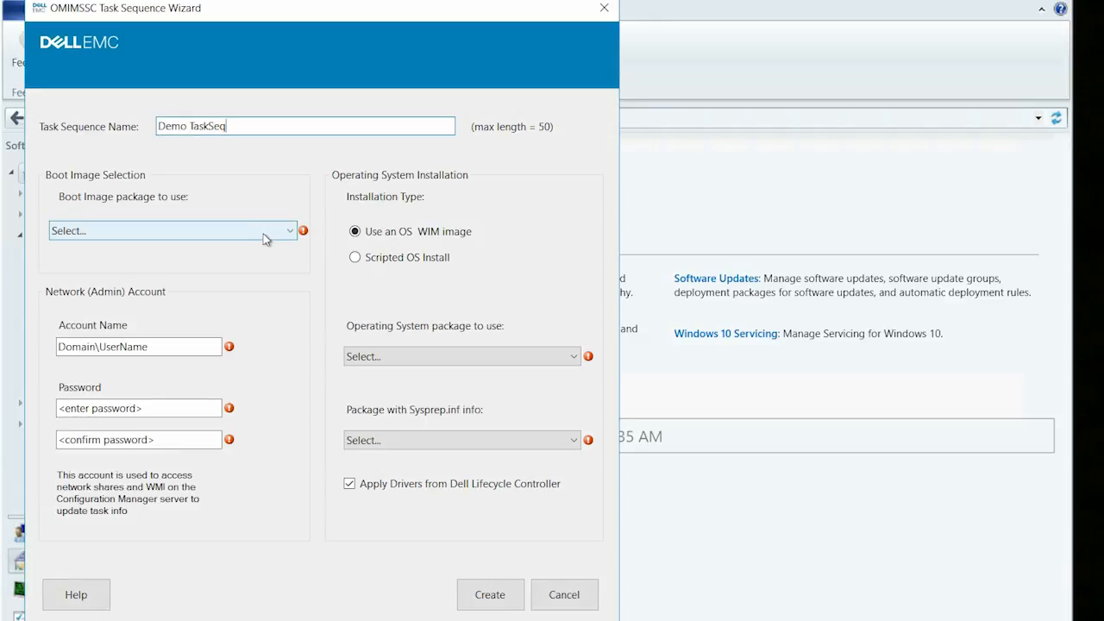
left_click(290, 235)
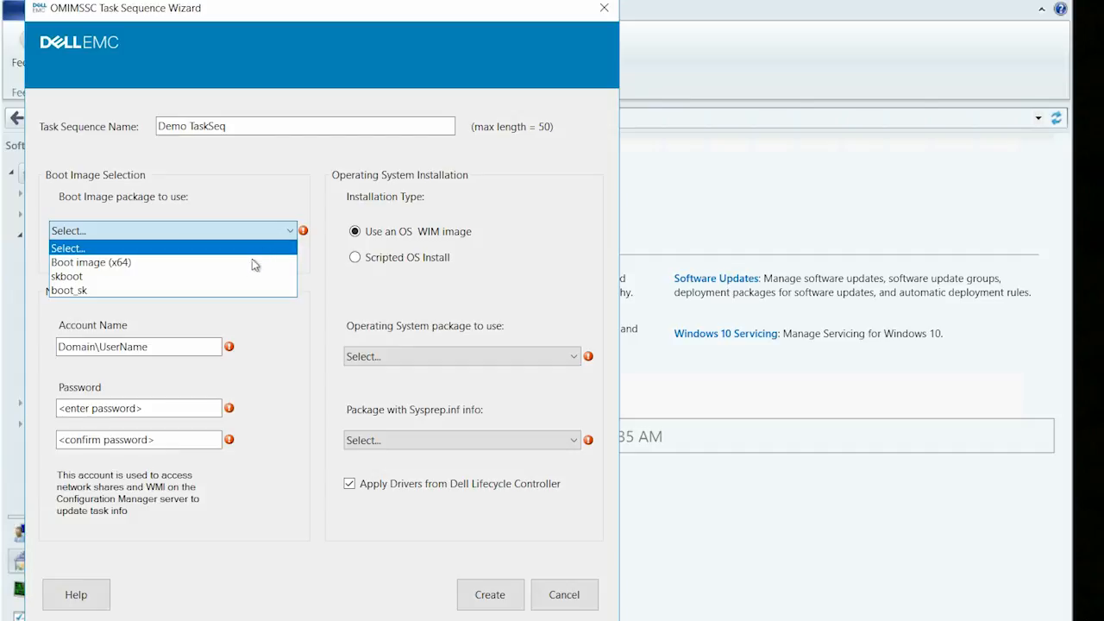
left_click(241, 291)
Set the network admin account name to mydomain\administrator, then enter and confirm the account password
left_click(177, 346)
type("mydomain\\administrator")
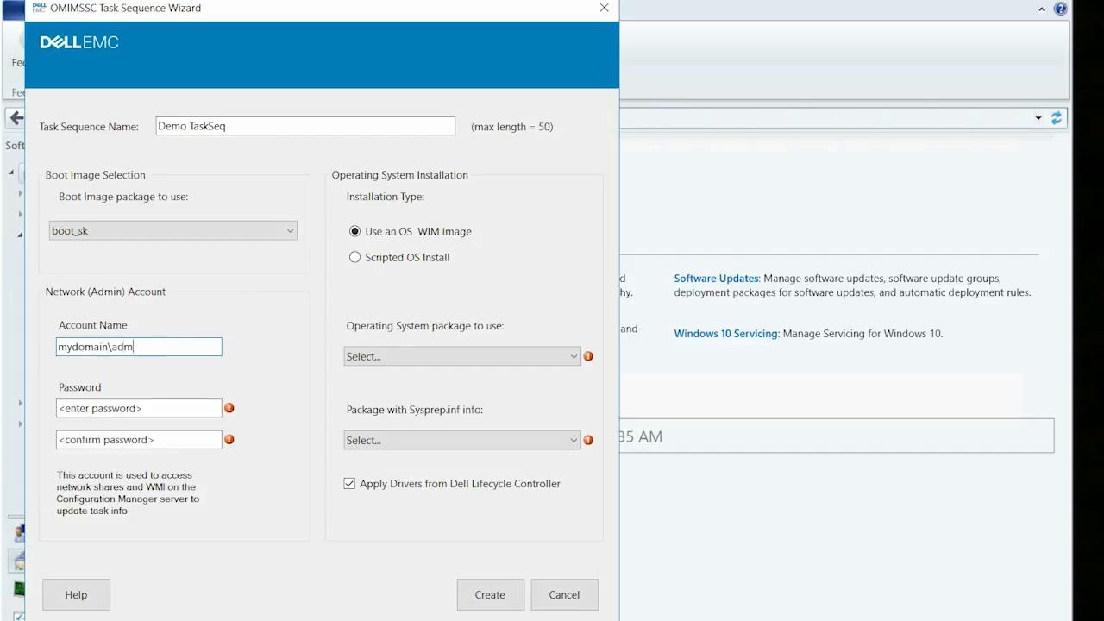
left_click(120, 408)
type("**********")
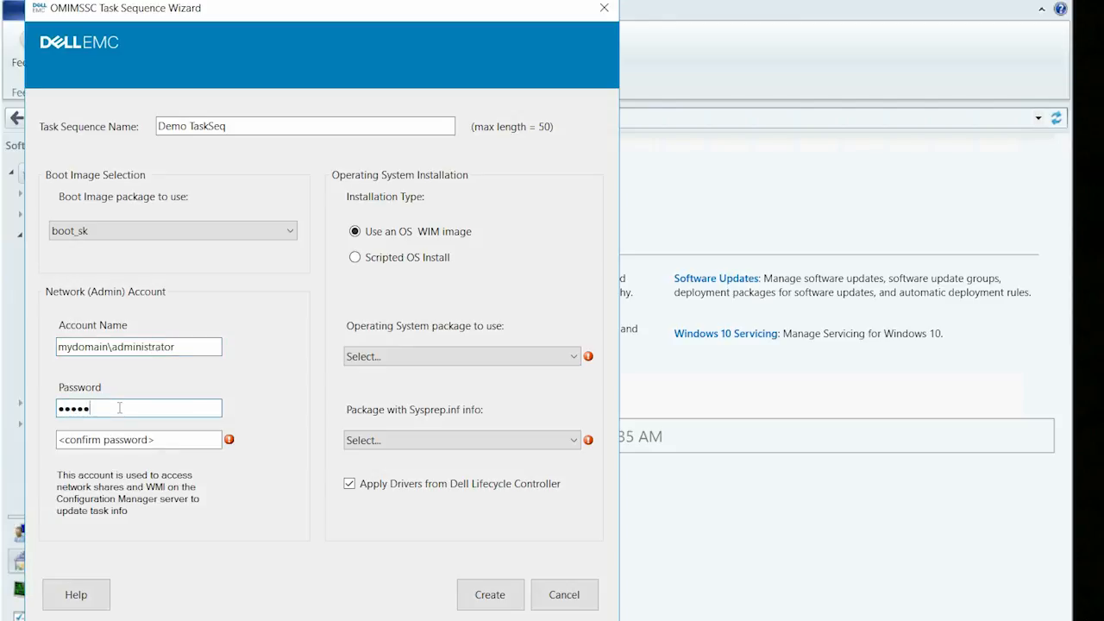
left_click(119, 440)
type("**********")
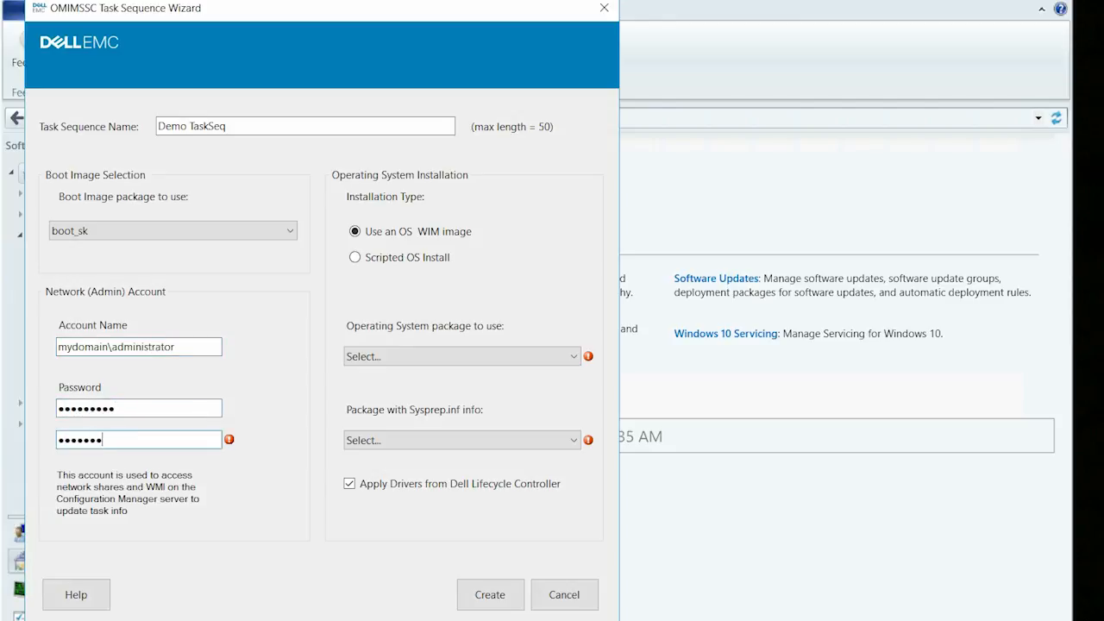
Choose the Windows Server 2016 SERVERSTANDARDCORE package, set the Sysprep package to <do not select now>, and create the task sequence
left_click(576, 357)
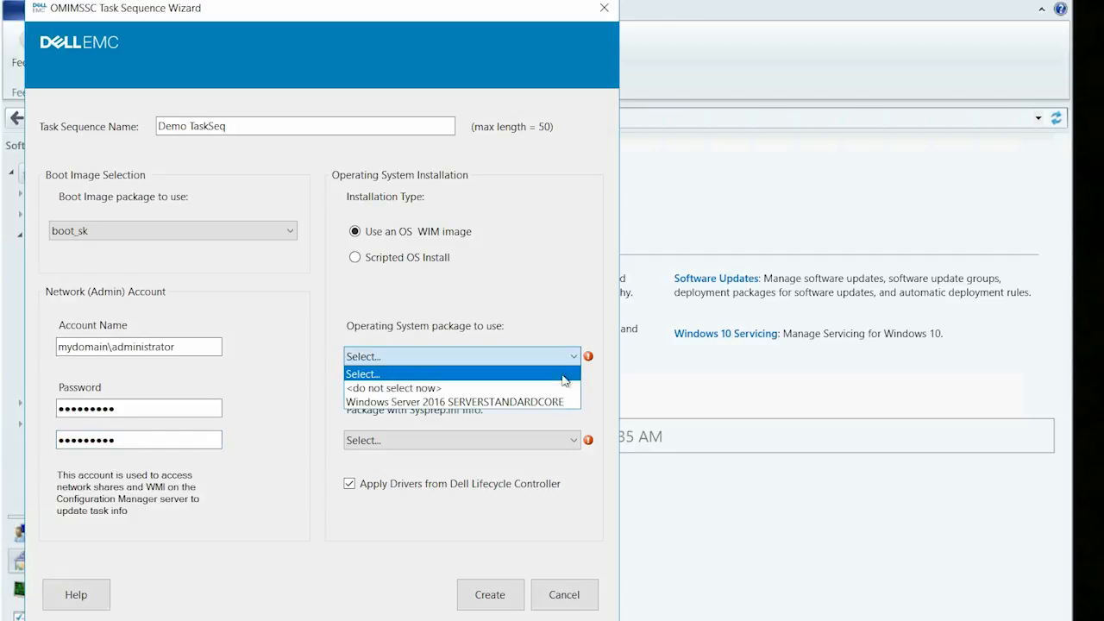
left_click(557, 403)
left_click(567, 442)
left_click(533, 472)
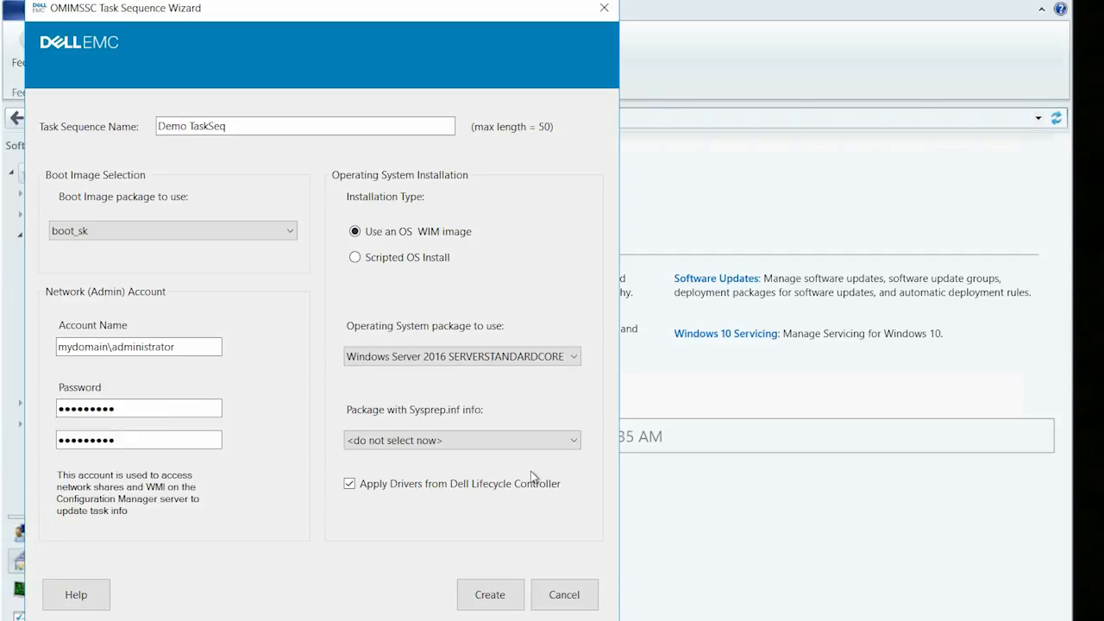
left_click(508, 595)
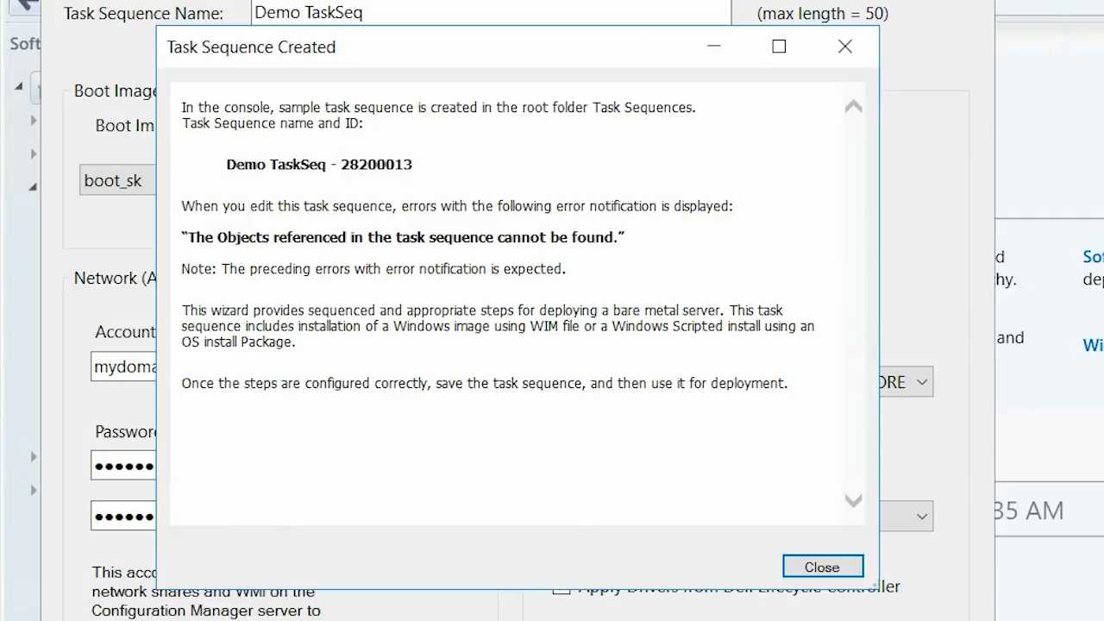
left_click(822, 568)
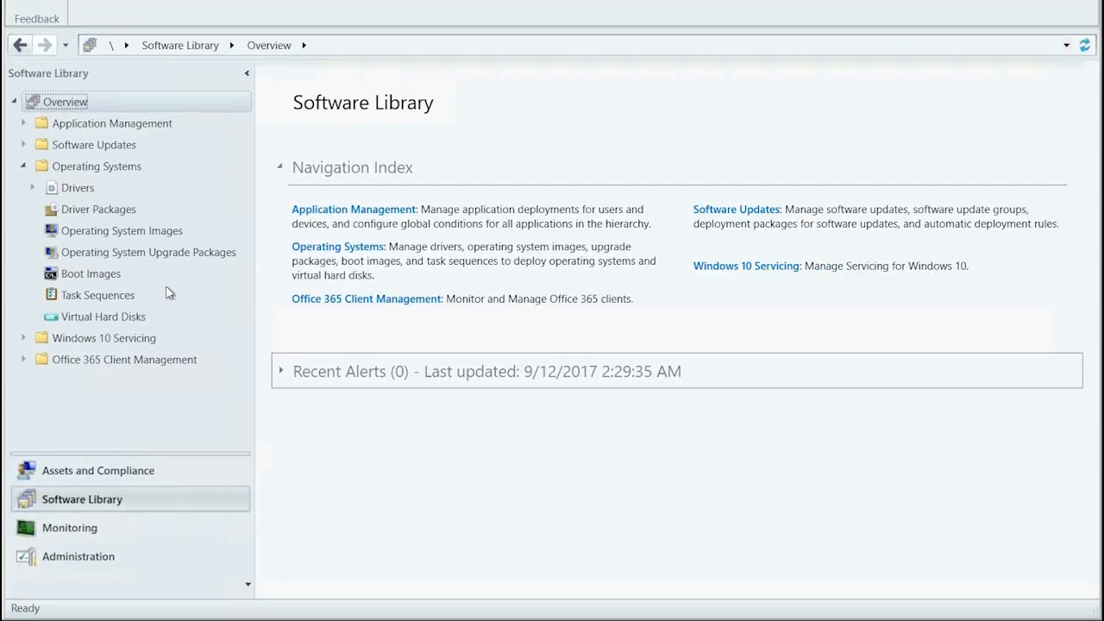
Open the Demo TaskSeq task sequence for editing and save its Apply Operating System Image settings
left_click(123, 297)
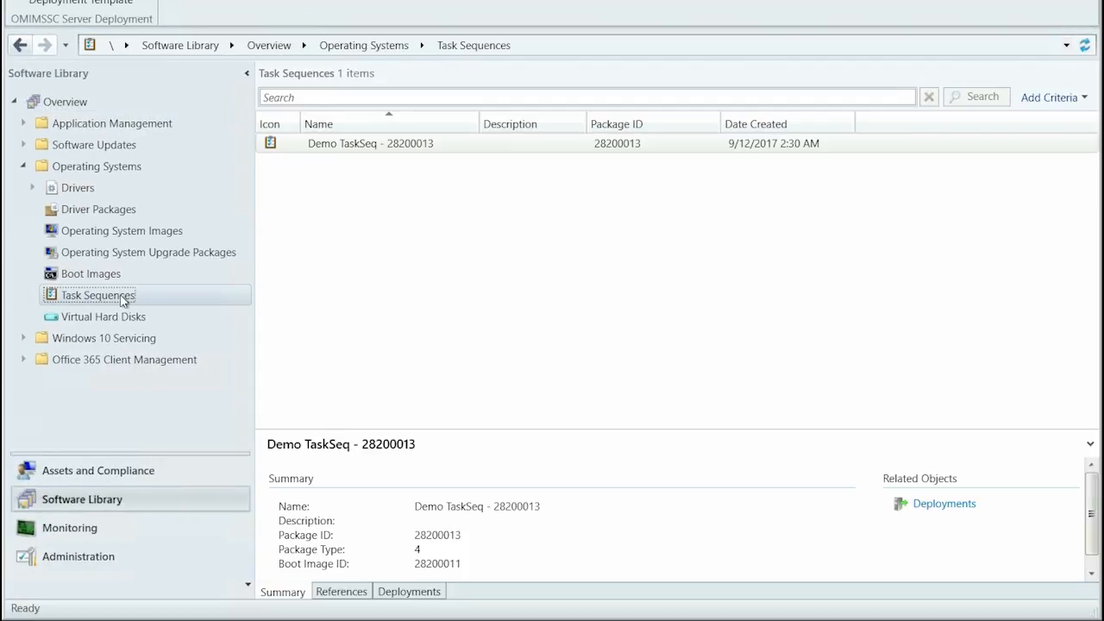
right_click(397, 149)
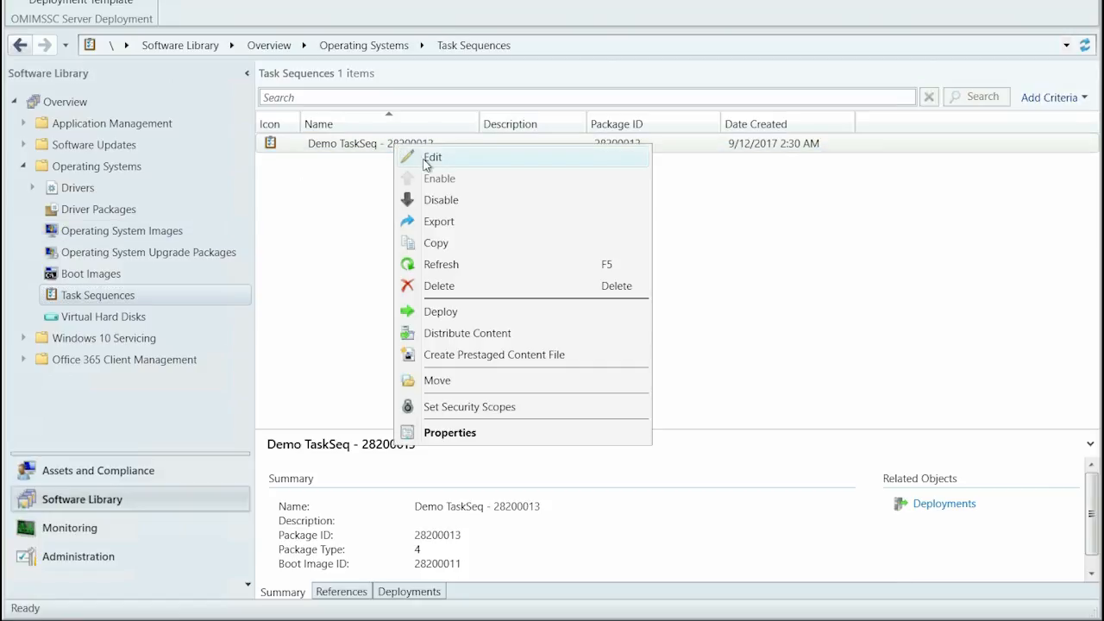
left_click(429, 158)
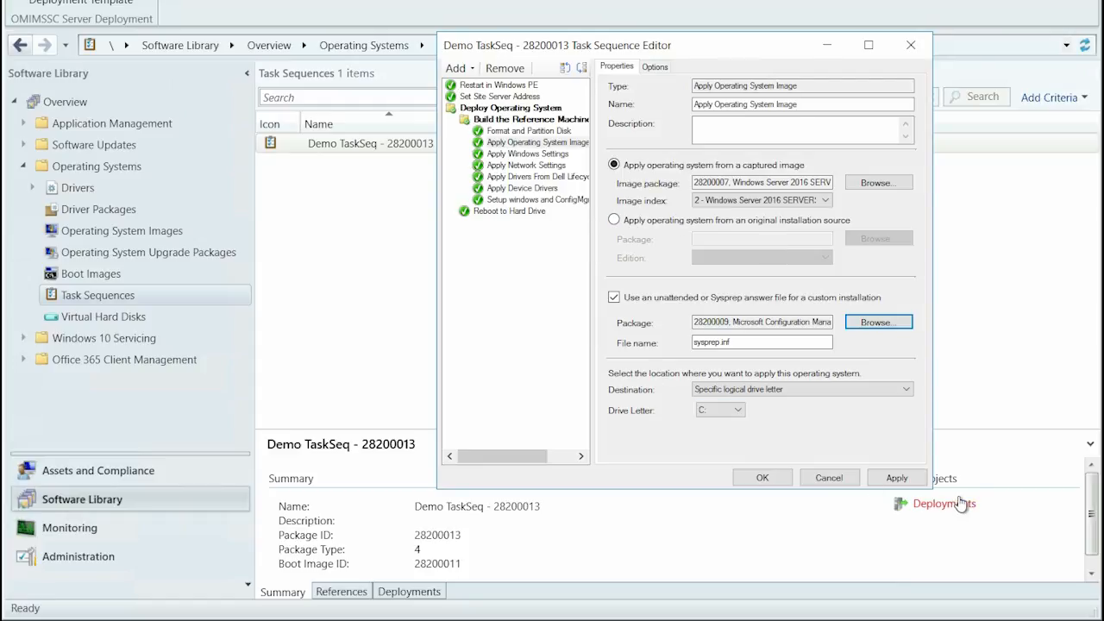
left_click(897, 479)
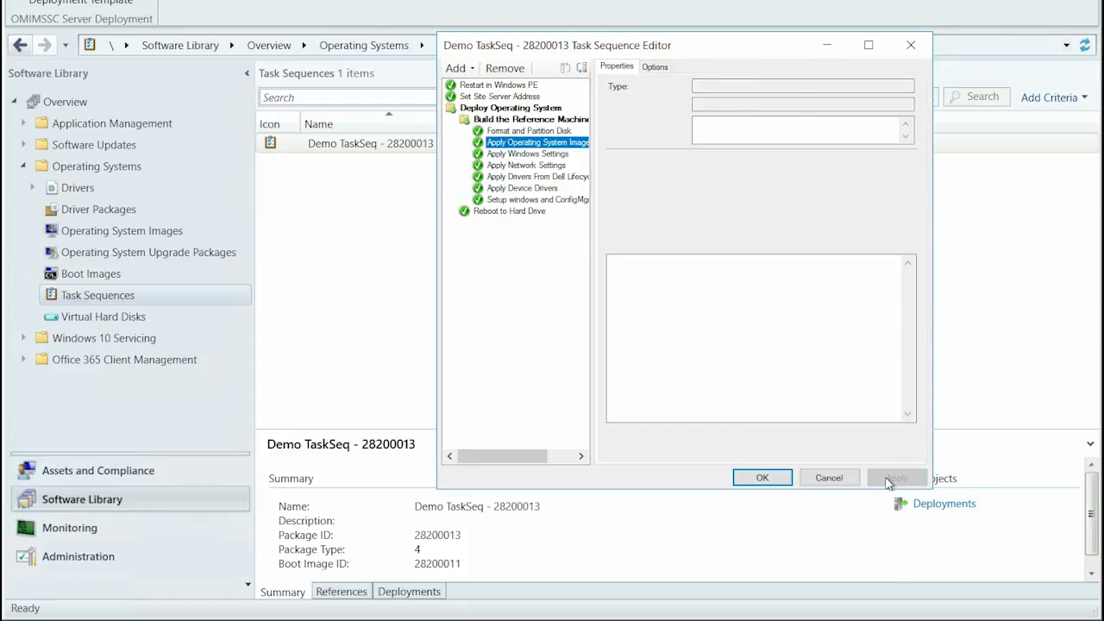
left_click(759, 479)
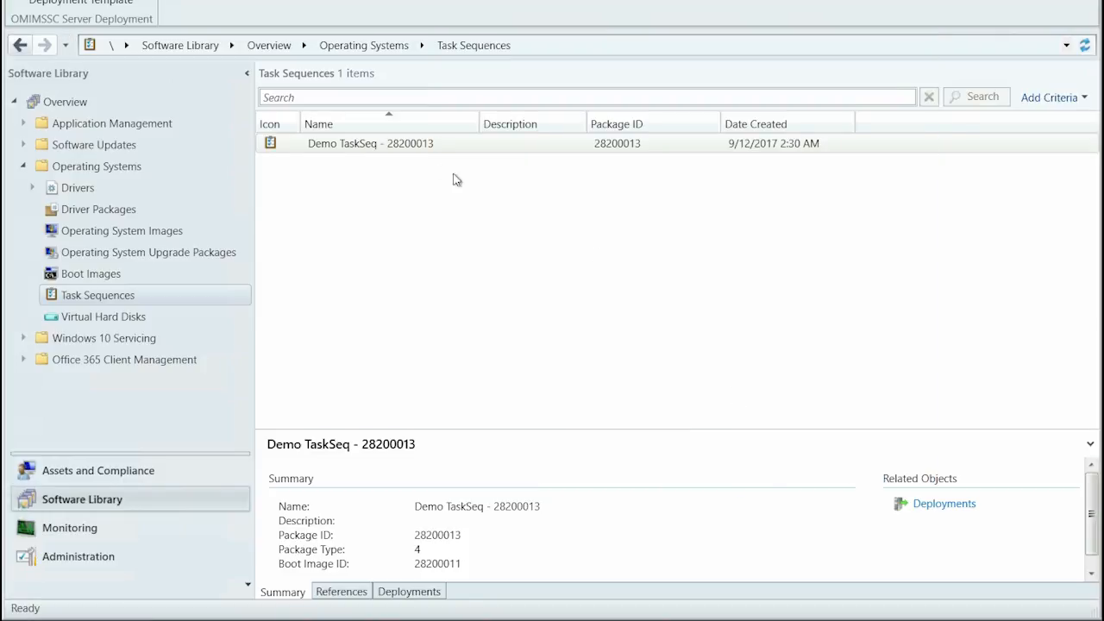
left_click(416, 145)
right_click(416, 145)
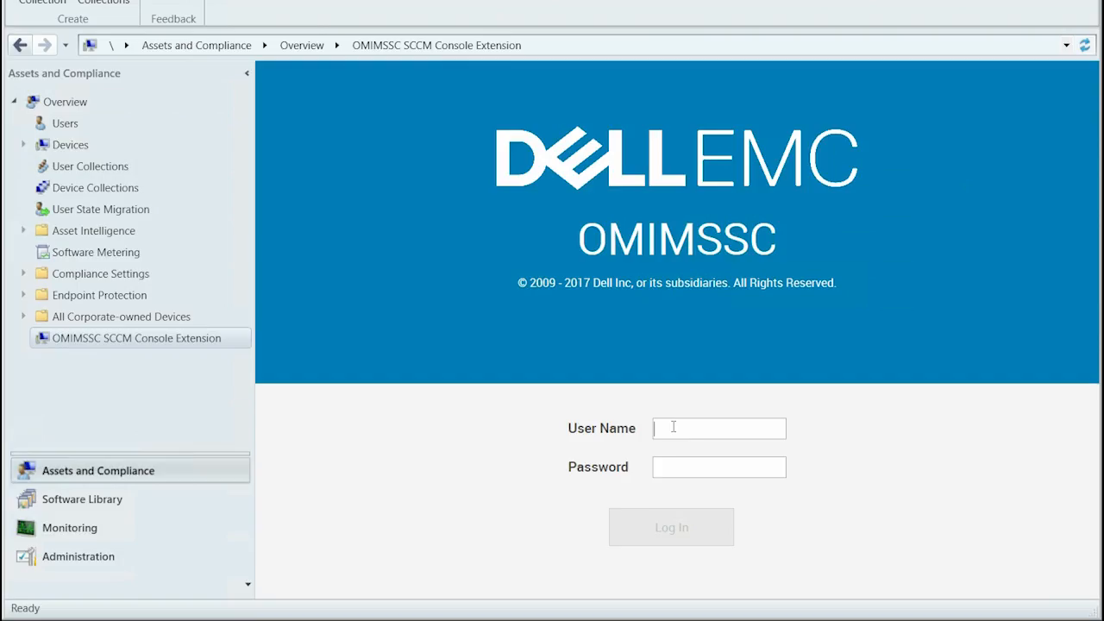
Log in to the OMIMSSC console extension as mydomain\administrator with the account password
key("ctrl+v")
left_click_drag(670, 423, 675, 458)
key("Delete")
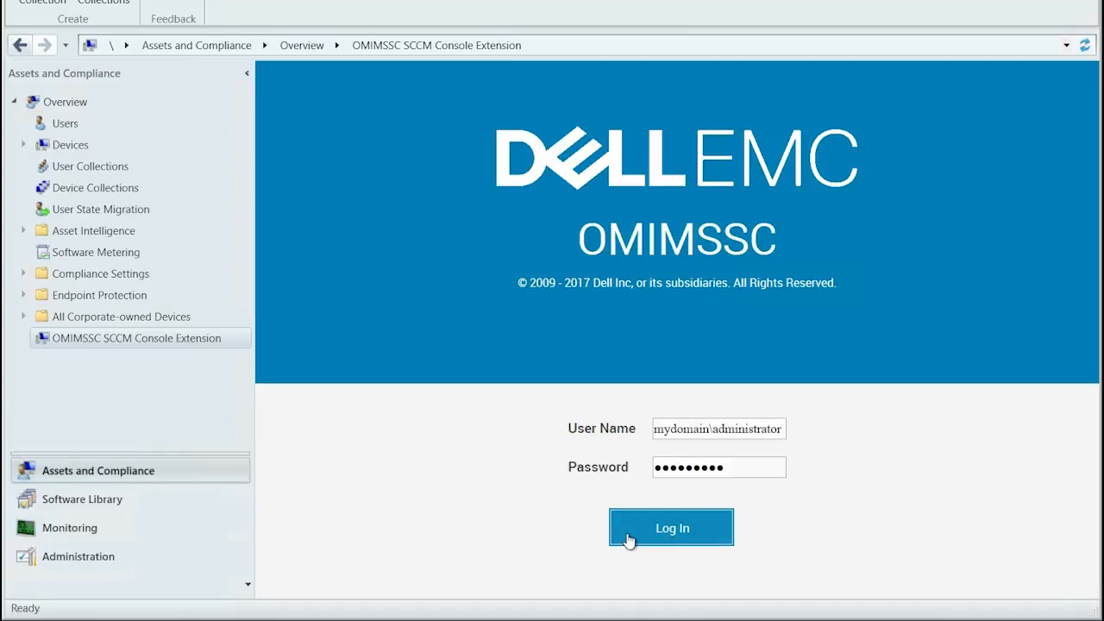
left_click(626, 536)
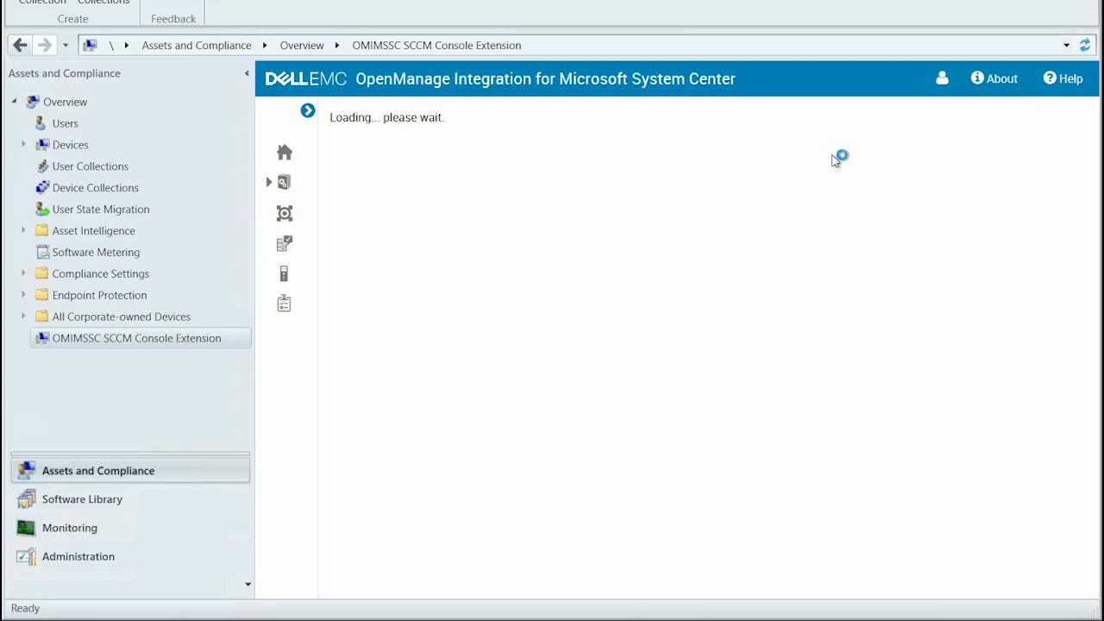
Create the boot media Demo1.iso from the task sequence media \\100.96.32.56\iso\DemoTSM.iso and show the job history
left_click(308, 110)
left_click(322, 321)
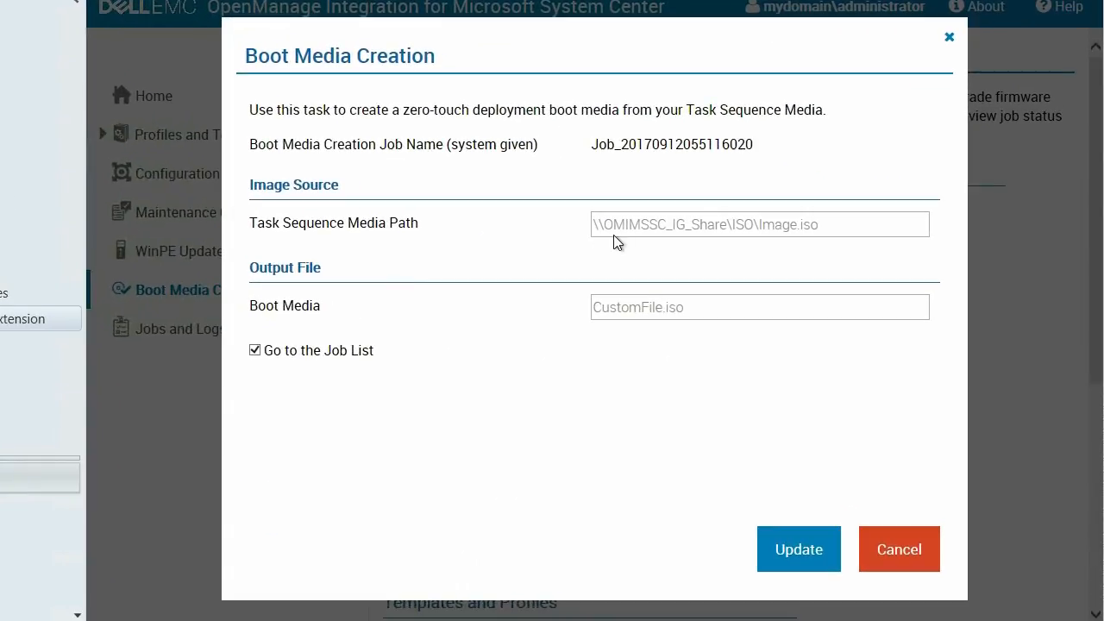
left_click(693, 259)
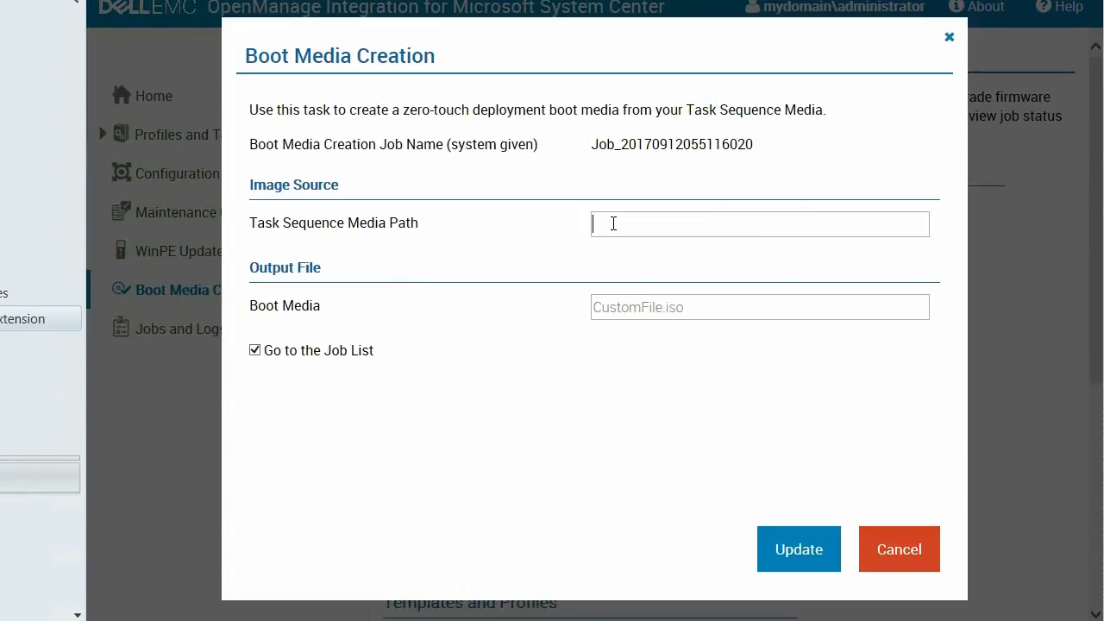
type("\\\\100.96.32.56\\iso\\DemoTSM.iso")
left_click(607, 306)
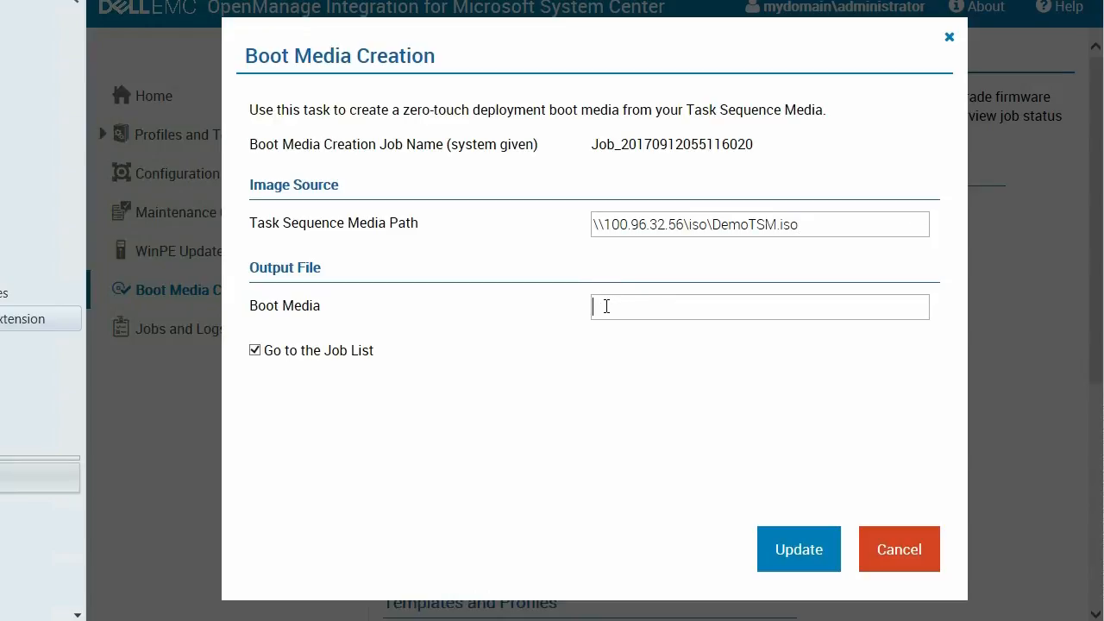
type("Demo1.iso")
left_click(815, 561)
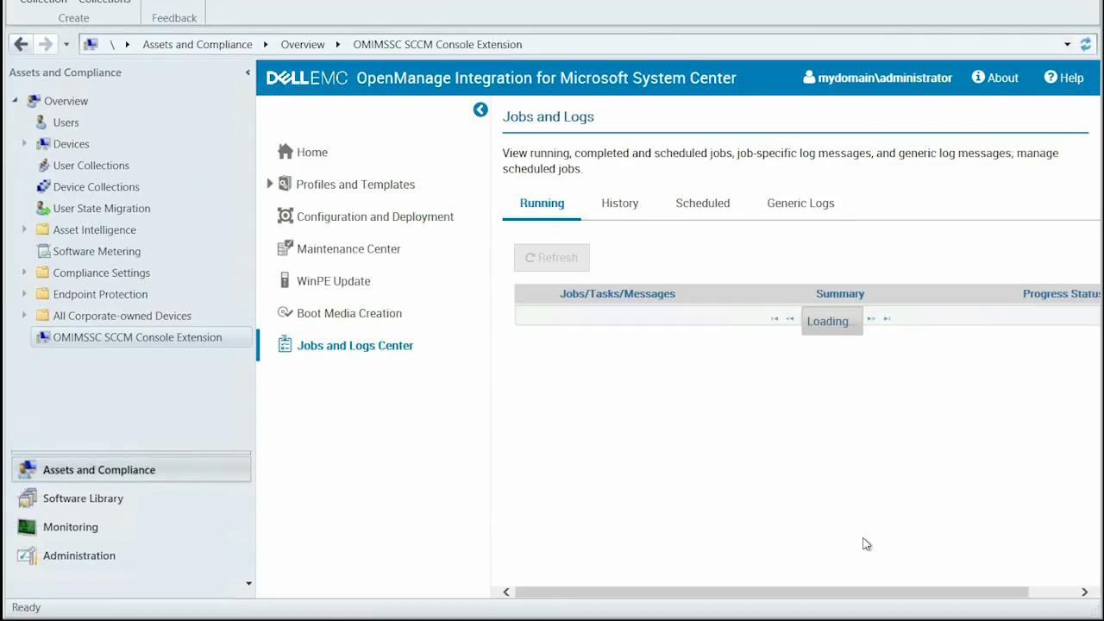
left_click(614, 205)
left_click_drag(749, 594, 765, 594)
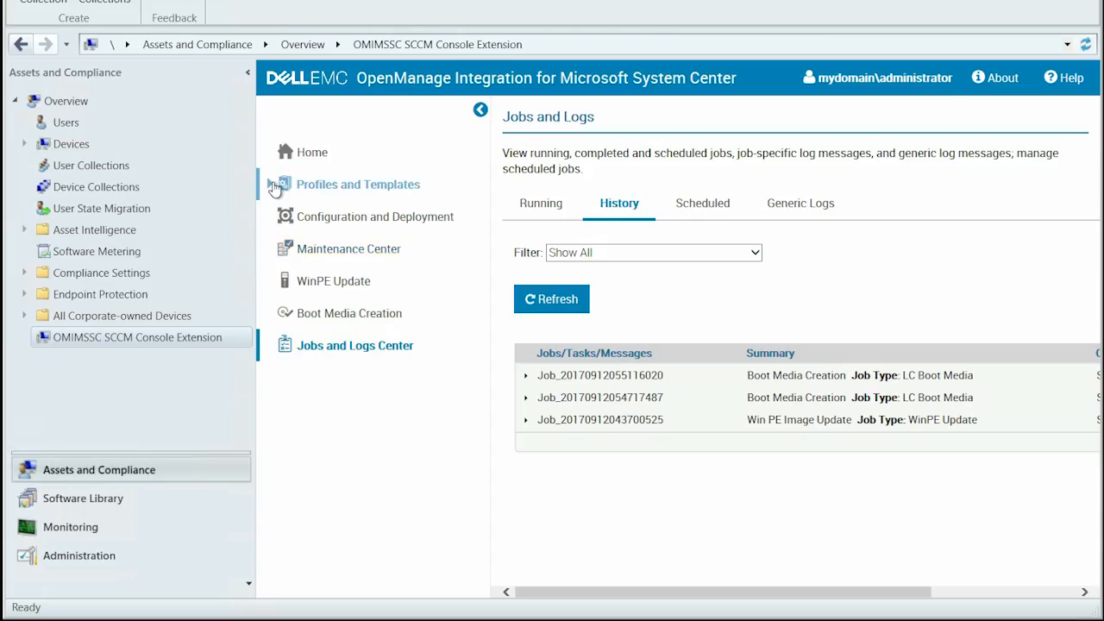
Start a new operational template named DEMO SCCM OT with 100.96.34.16 as the reference IP and continue to its server components
left_click(274, 186)
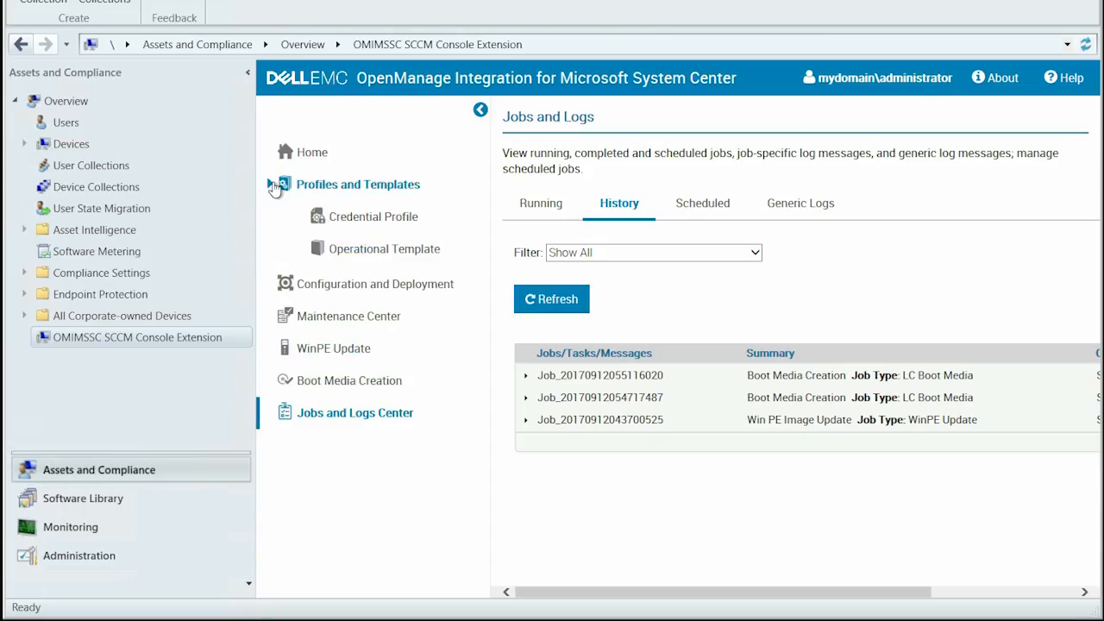
left_click(380, 257)
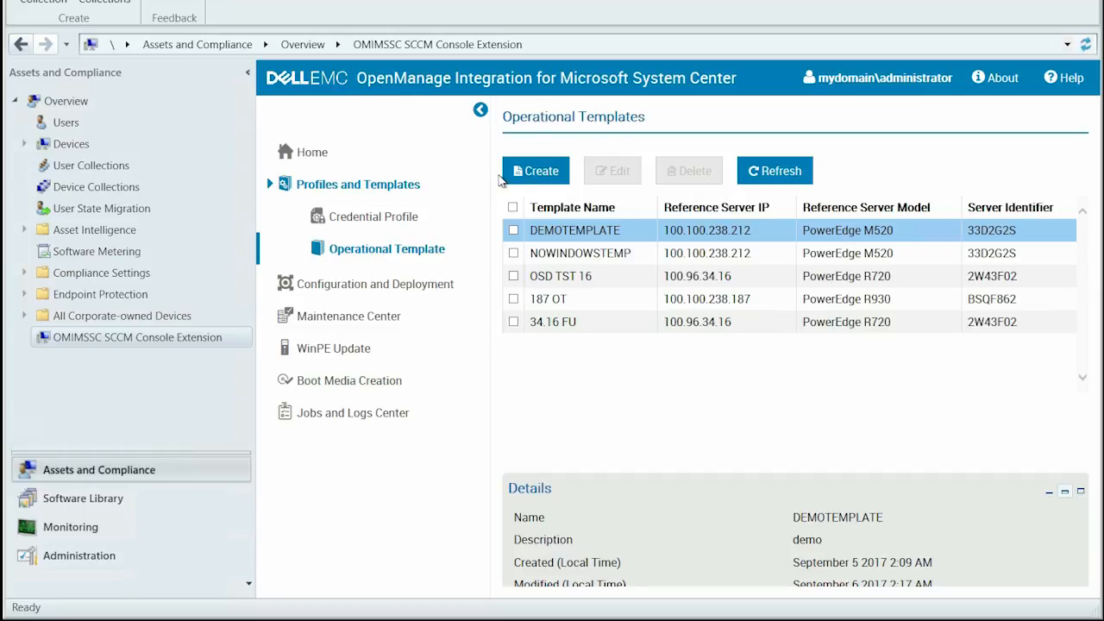
left_click(541, 174)
left_click(540, 172)
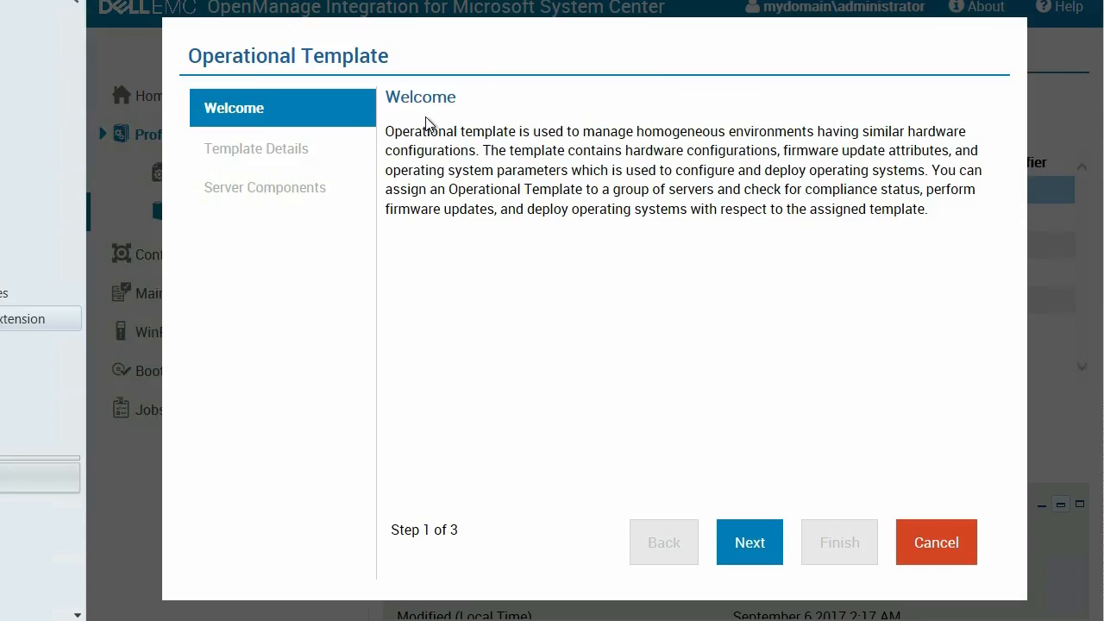
left_click(751, 547)
left_click(740, 199)
type("DEMO SCCM OT")
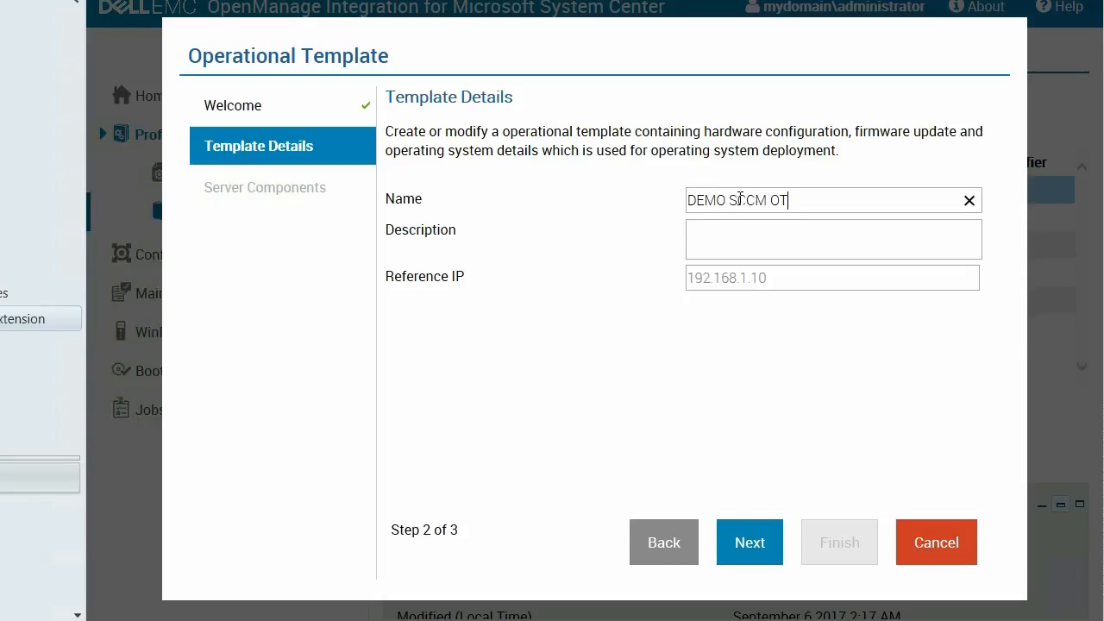
left_click(717, 278)
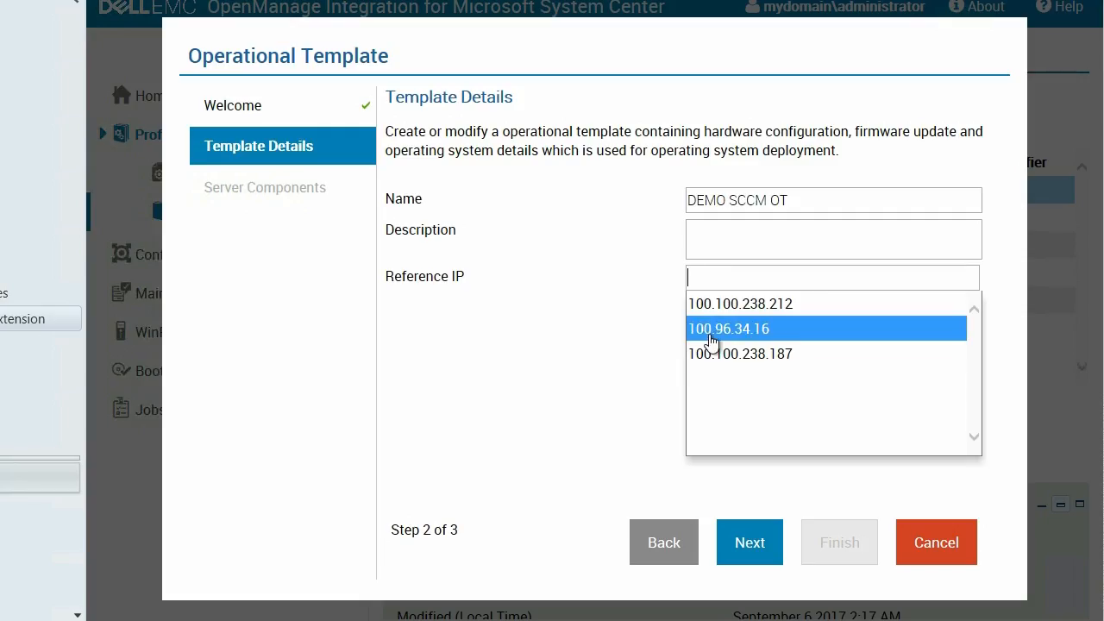
left_click(713, 340)
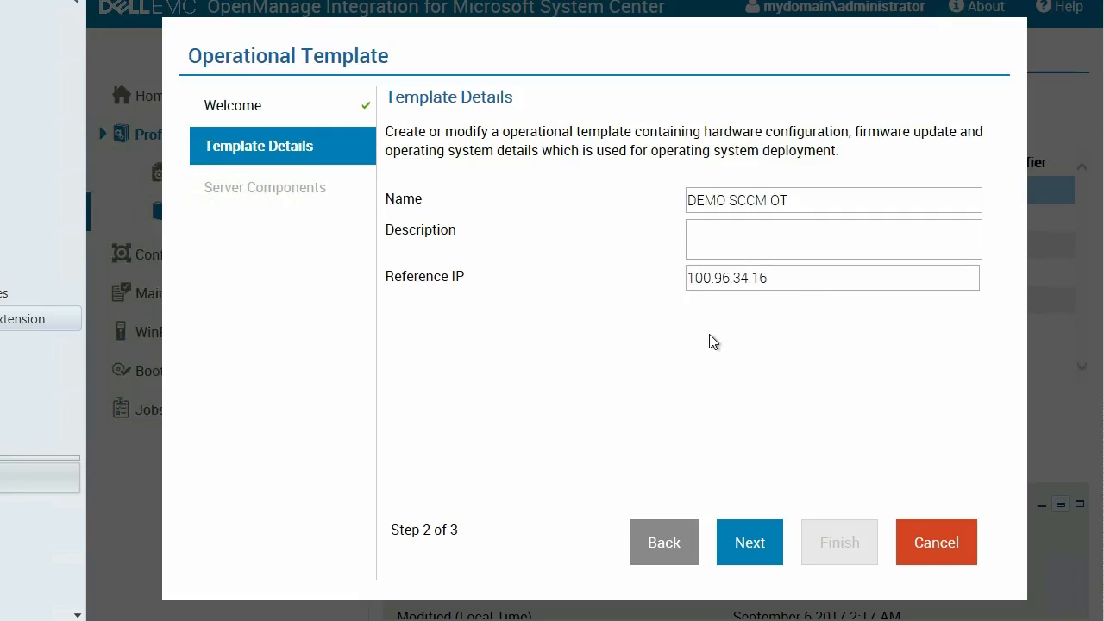
left_click(745, 559)
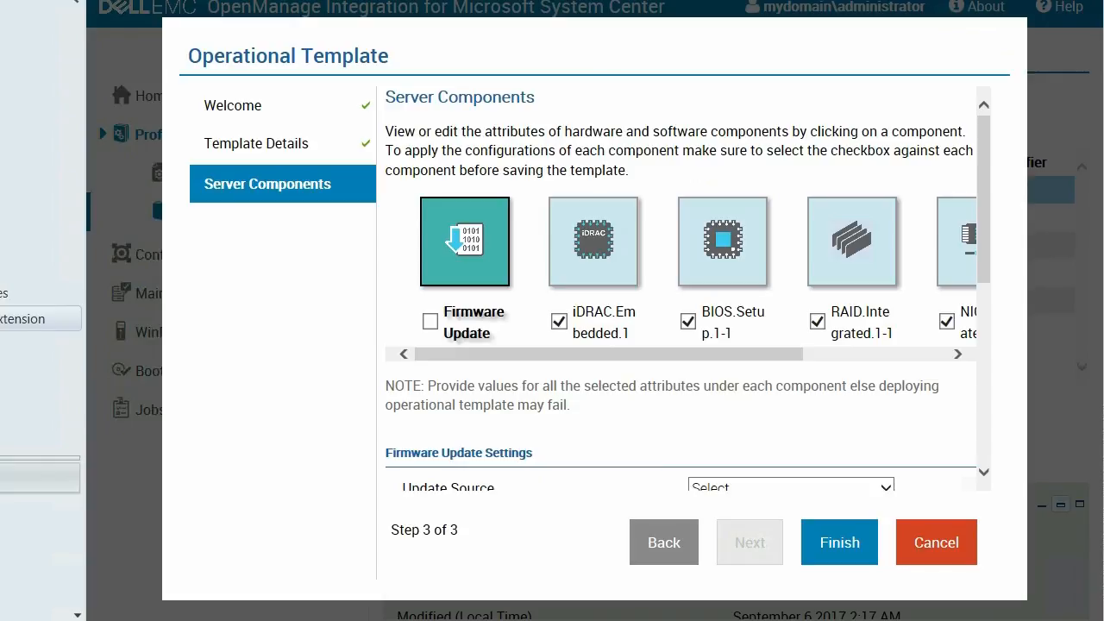
Exclude the iDRAC, BIOS, RAID and NIC components from the operational template and include the Operating System component
left_click(559, 321)
left_click(687, 322)
left_click(817, 324)
left_click(946, 322)
left_click_drag(799, 361, 951, 361)
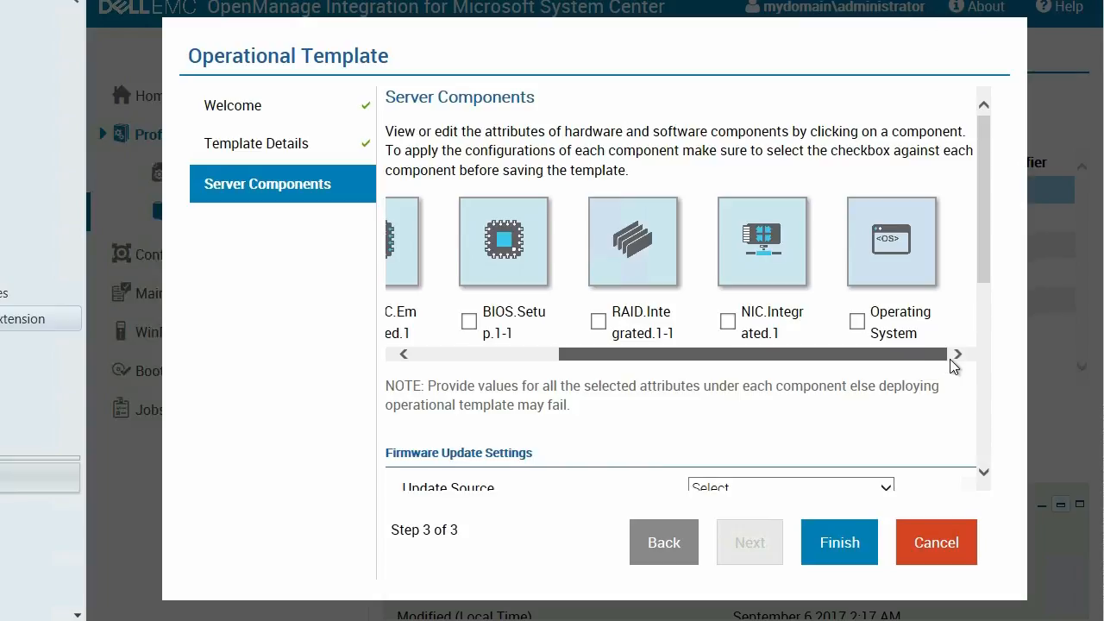
left_click(856, 322)
In the Operating System component, set the OS name to WINDOWS, the task sequence to DemoTaskSeq and the deployment method to Boot to Network ISO
left_click(884, 259)
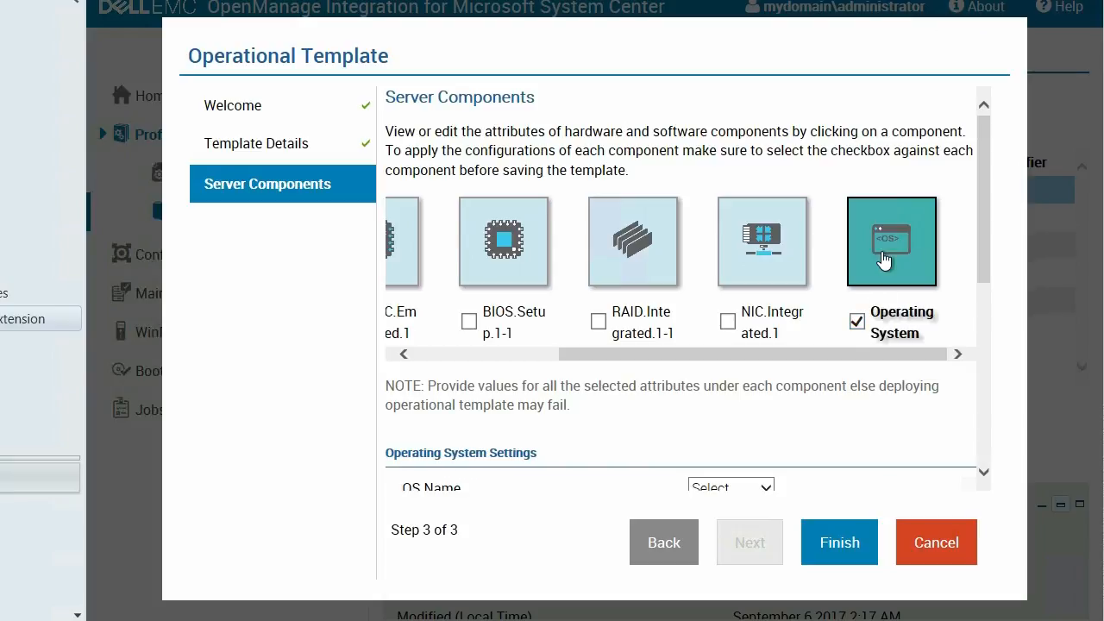
left_click_drag(987, 253, 979, 351)
left_click(766, 226)
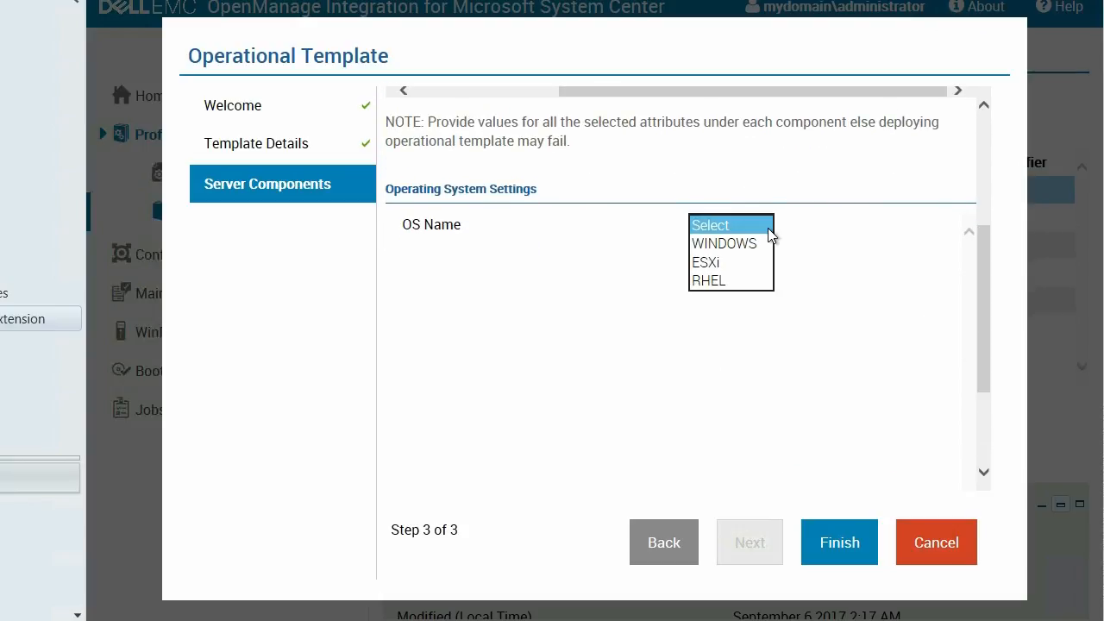
left_click(759, 244)
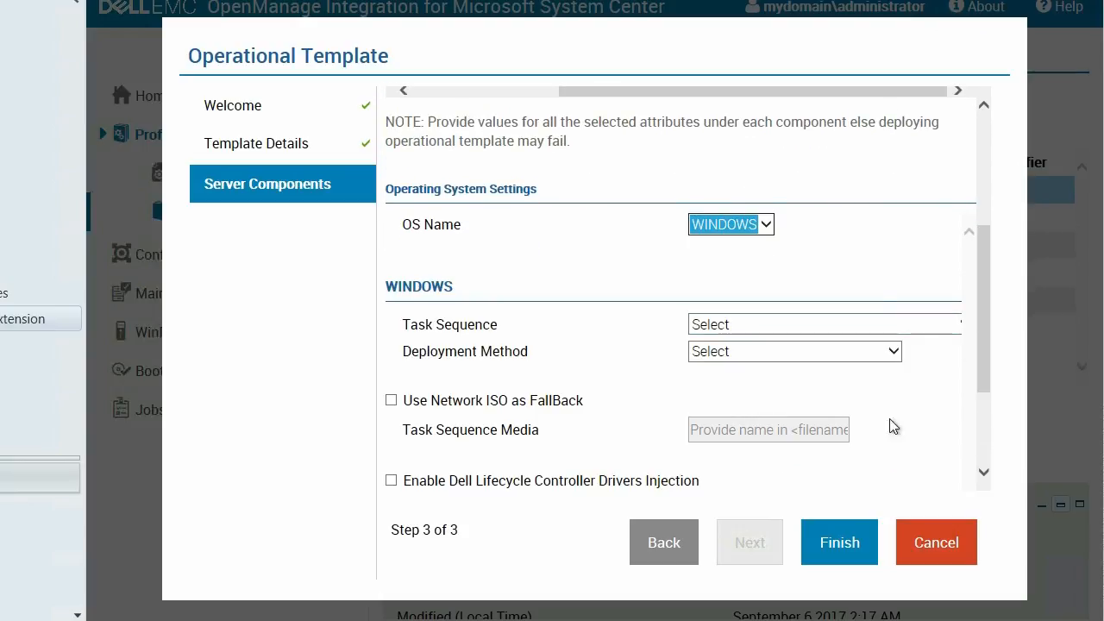
left_click(938, 333)
left_click(906, 340)
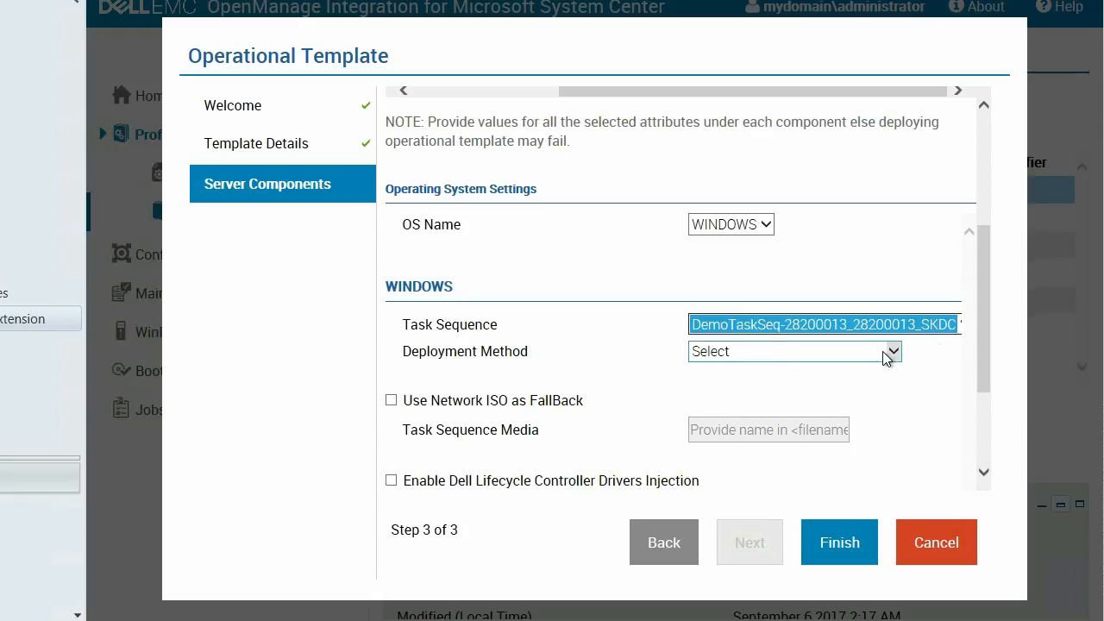
left_click(888, 352)
left_click(868, 373)
Set the task sequence media to Demo1.iso and save the operational template
left_click_drag(981, 363, 974, 408)
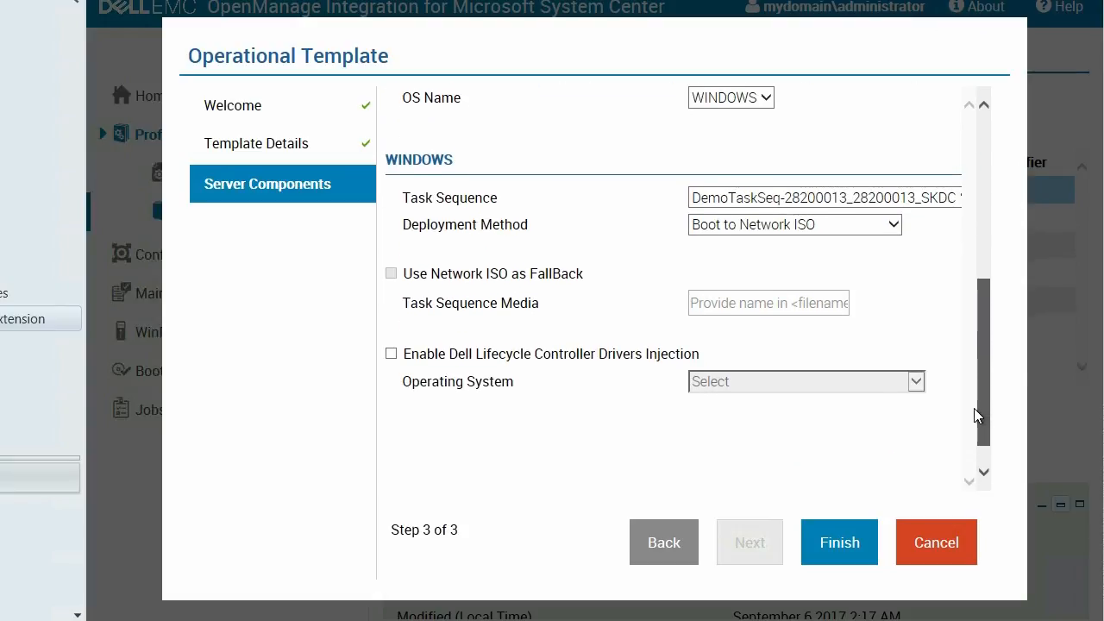
left_click(750, 304)
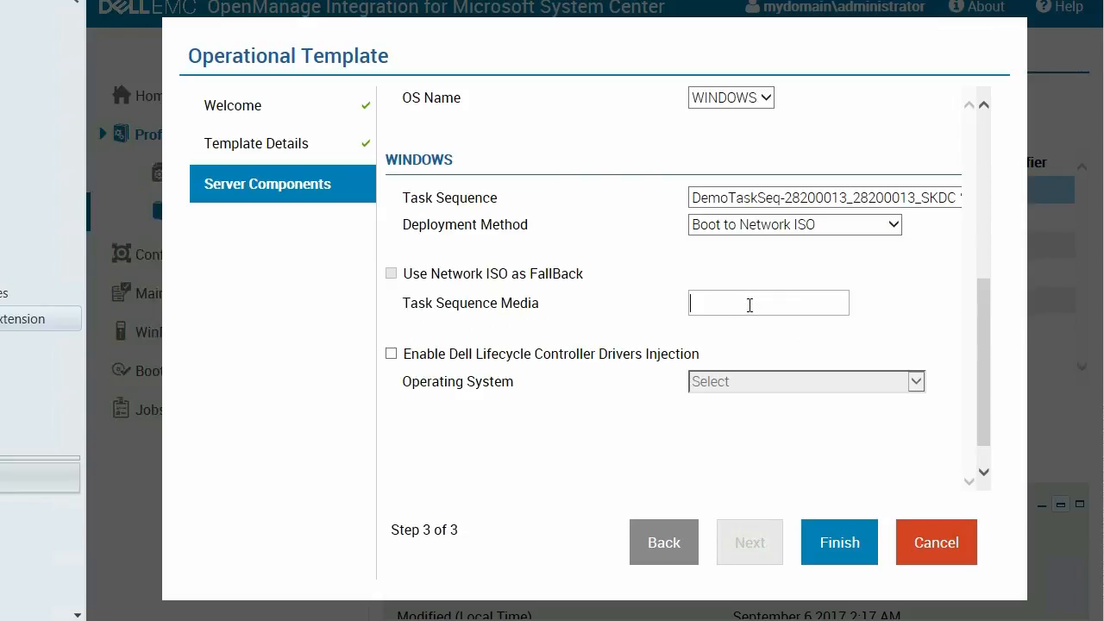
type("Demo1.iso")
left_click_drag(980, 423, 981, 464)
left_click(837, 551)
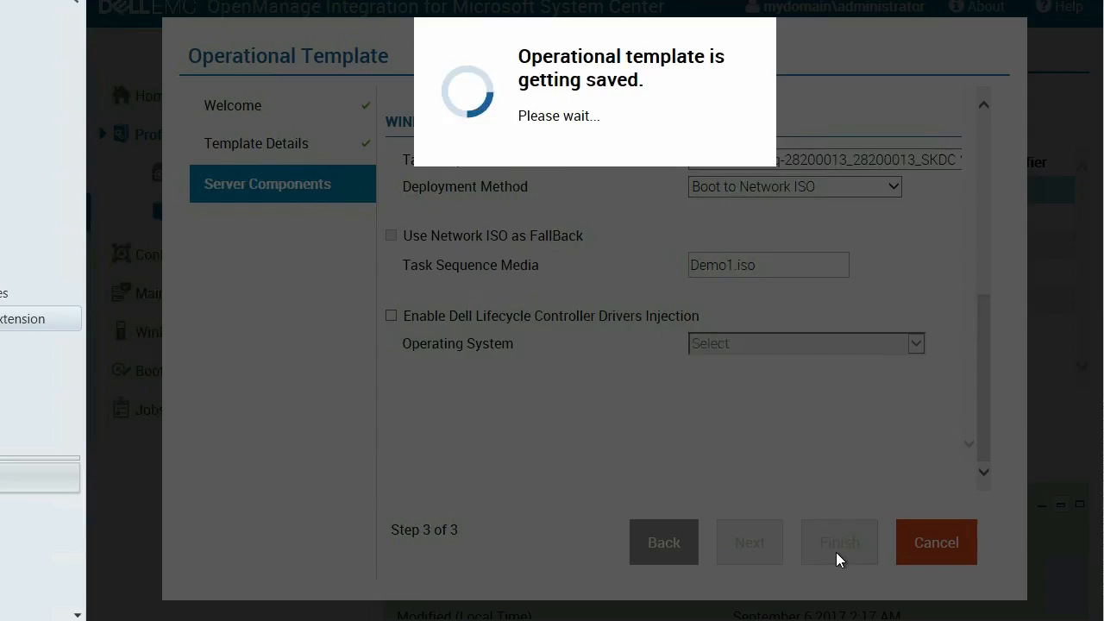